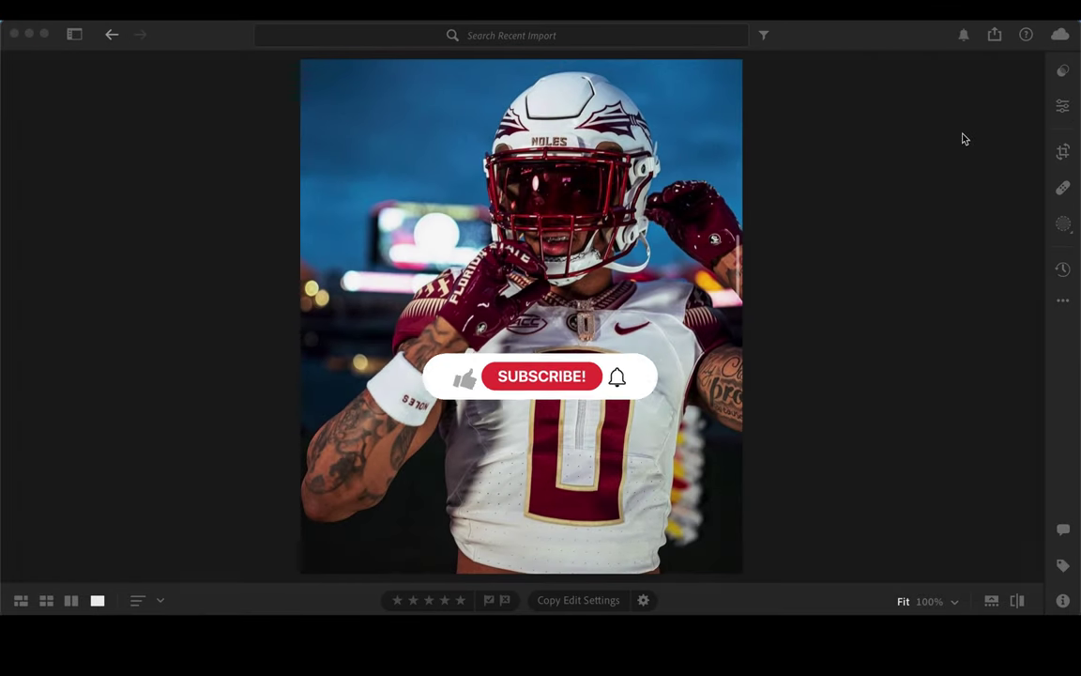
- Apply a Recommended Lightroom preset, giving the football photo a cooler blue look
click(1064, 72)
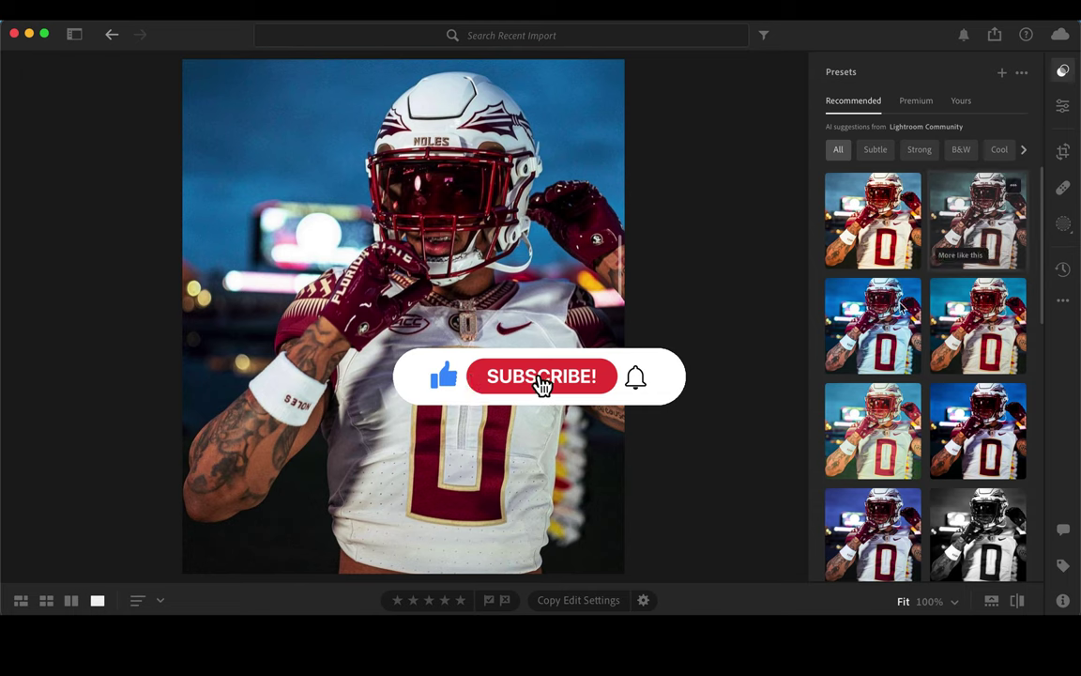
mouse_move(873, 325)
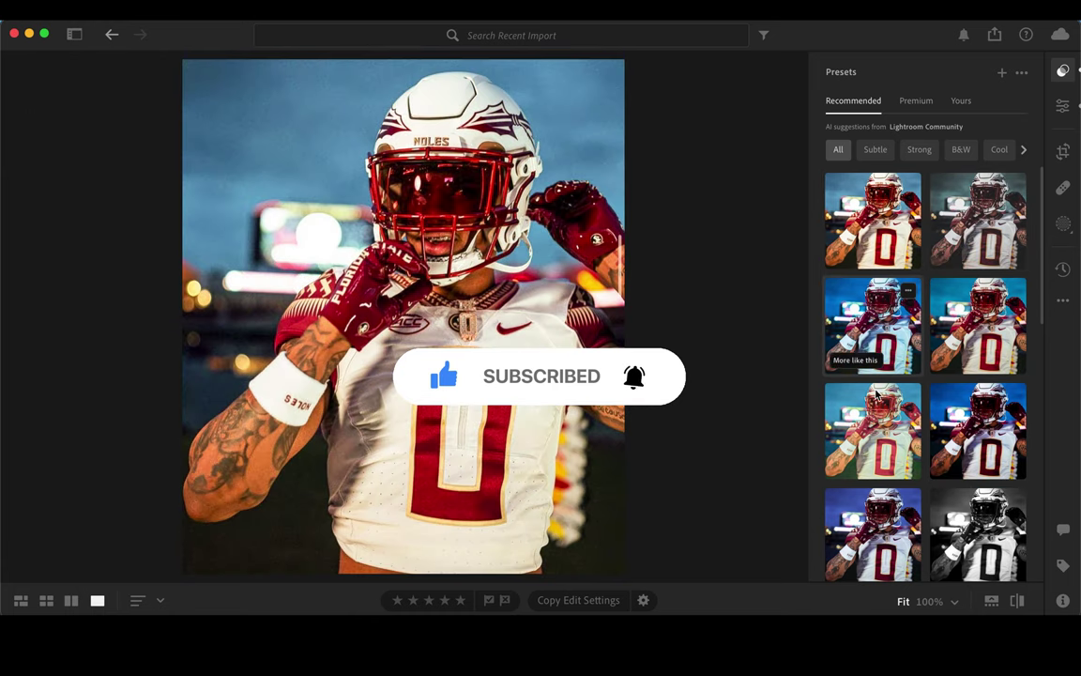
scroll(899, 530, down, 3)
scroll(882, 450, down, 3)
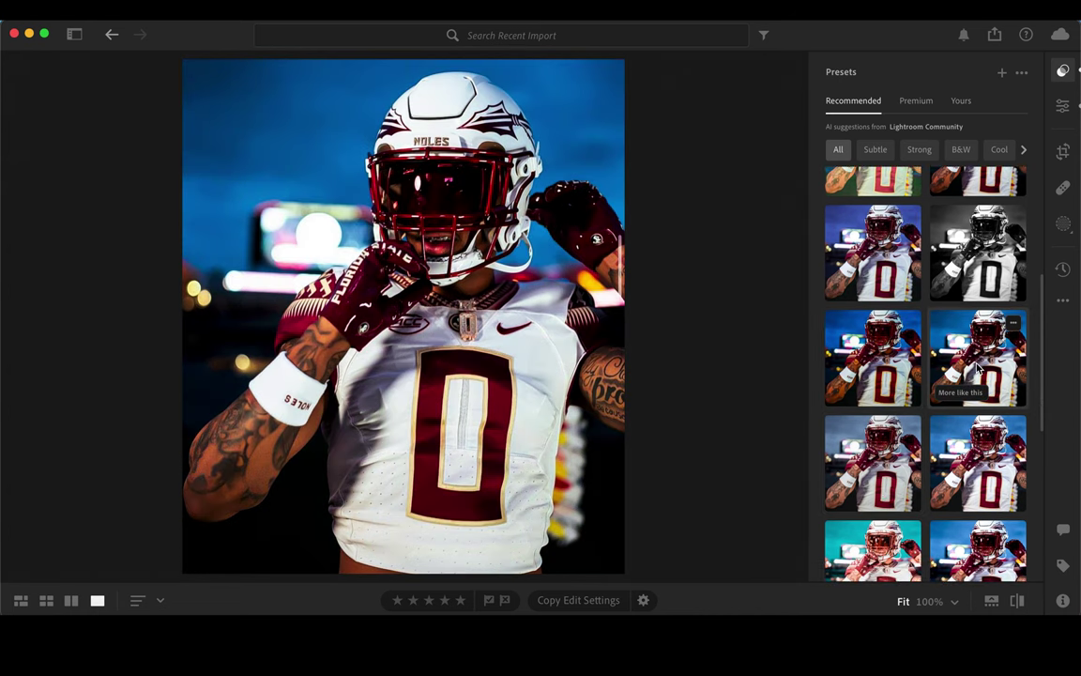
scroll(978, 368, down, 1)
scroll(981, 375, down, 1)
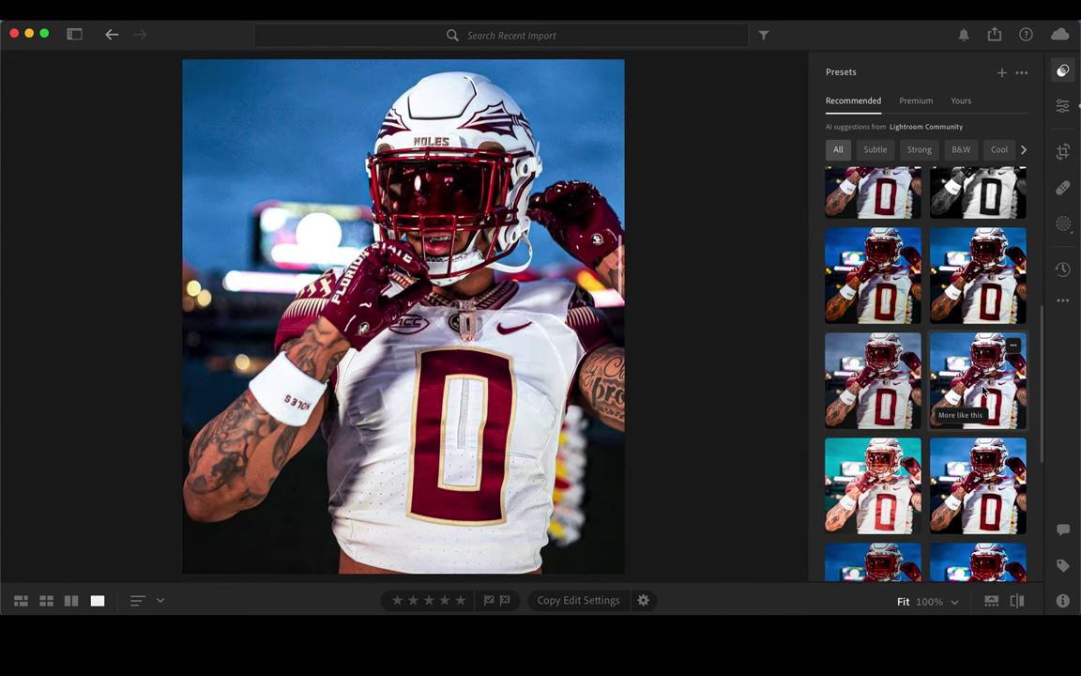
scroll(983, 390, down, 1)
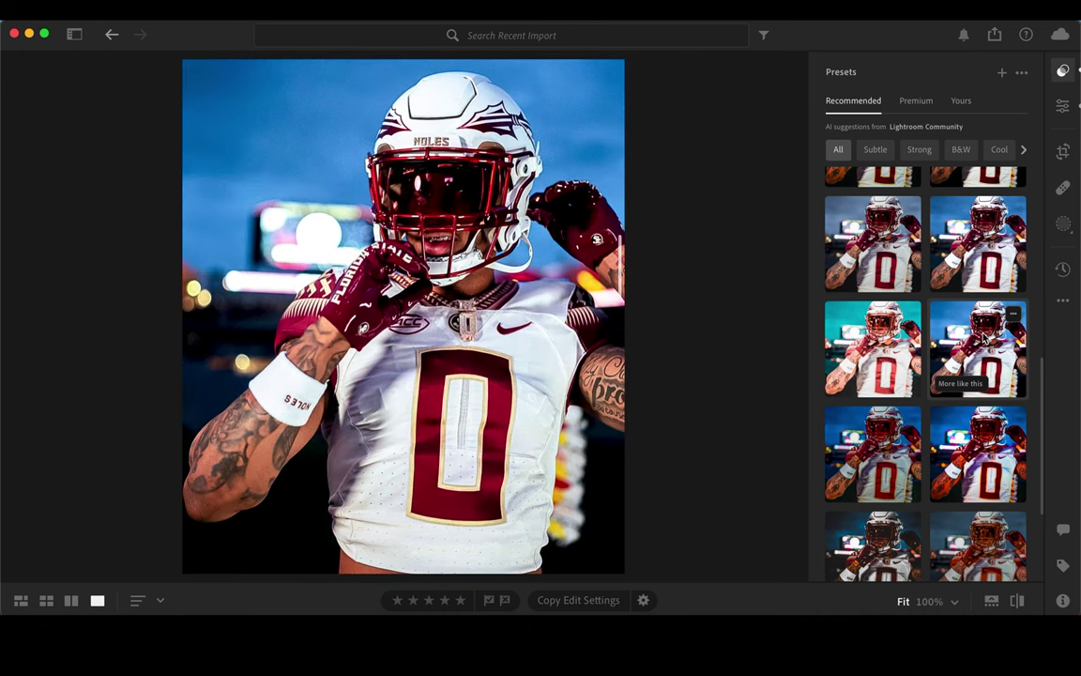
scroll(979, 371, down, 1)
scroll(978, 375, down, 1)
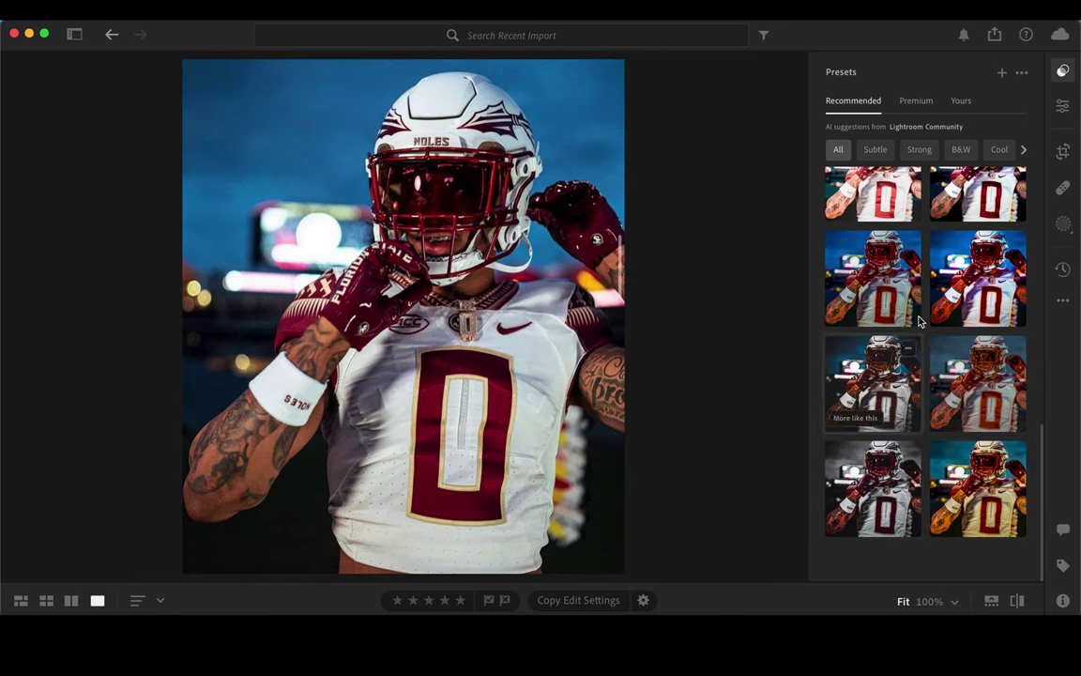
scroll(869, 413, up, 10)
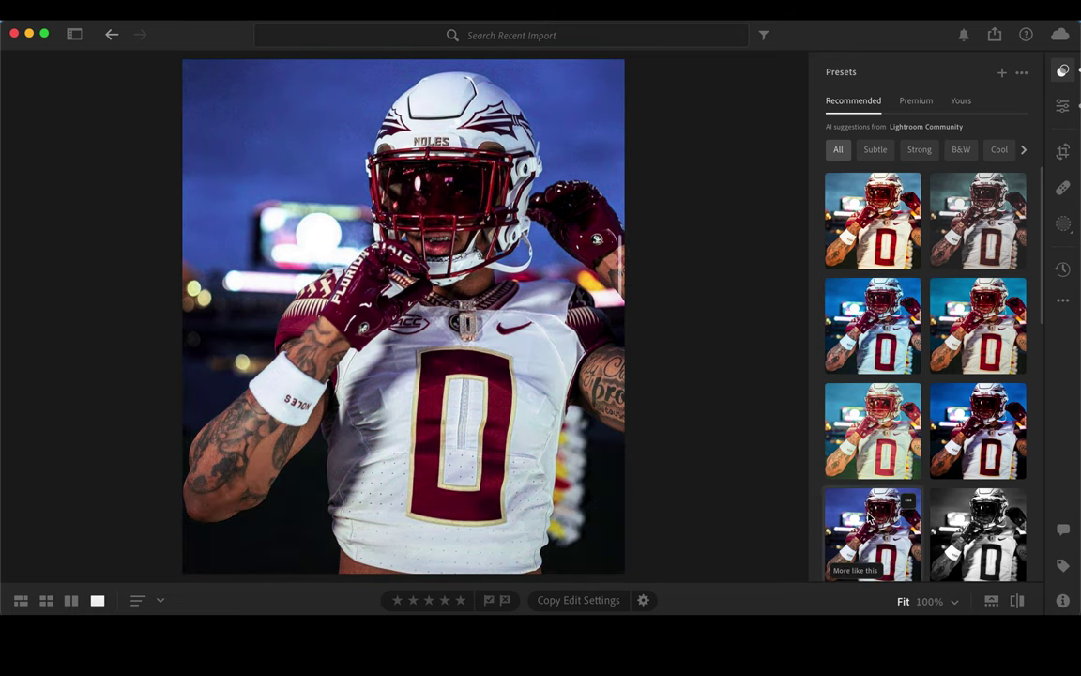
scroll(870, 519, down, 1)
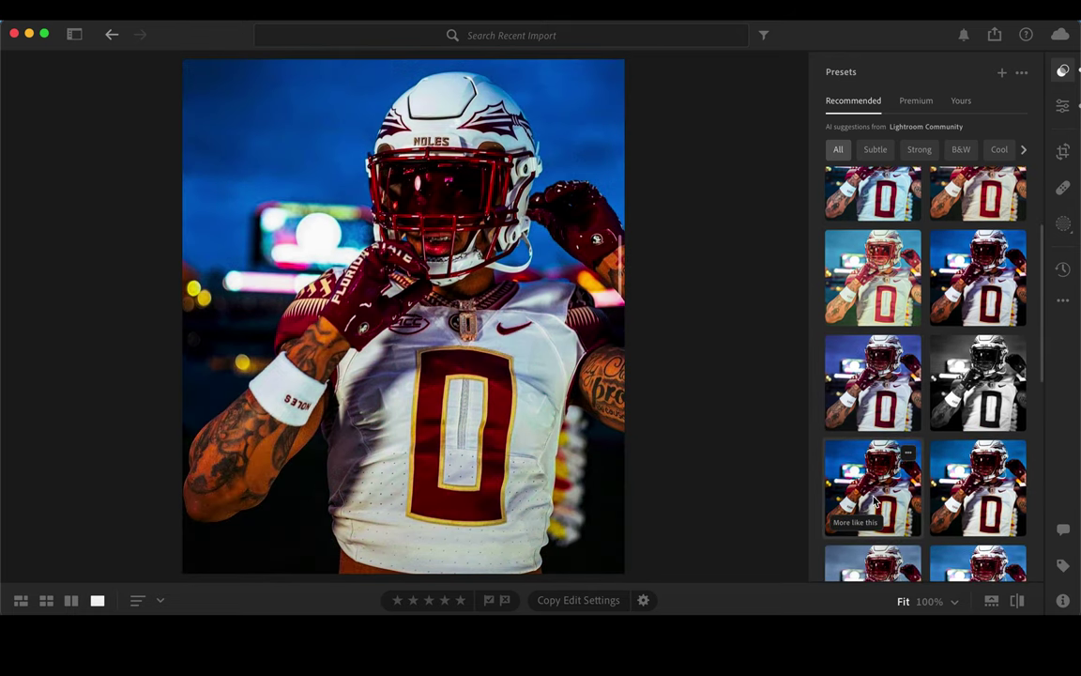
click(979, 497)
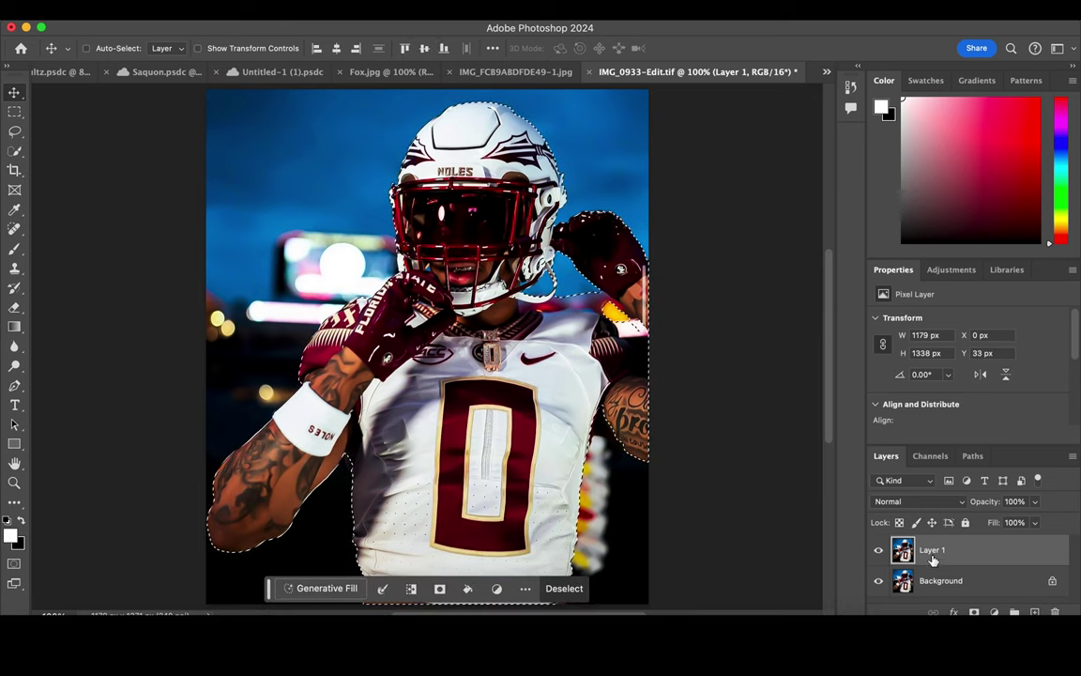
- Mask the player layer and add a Hue/Saturation adjustment above Background
click(974, 612)
click(940, 580)
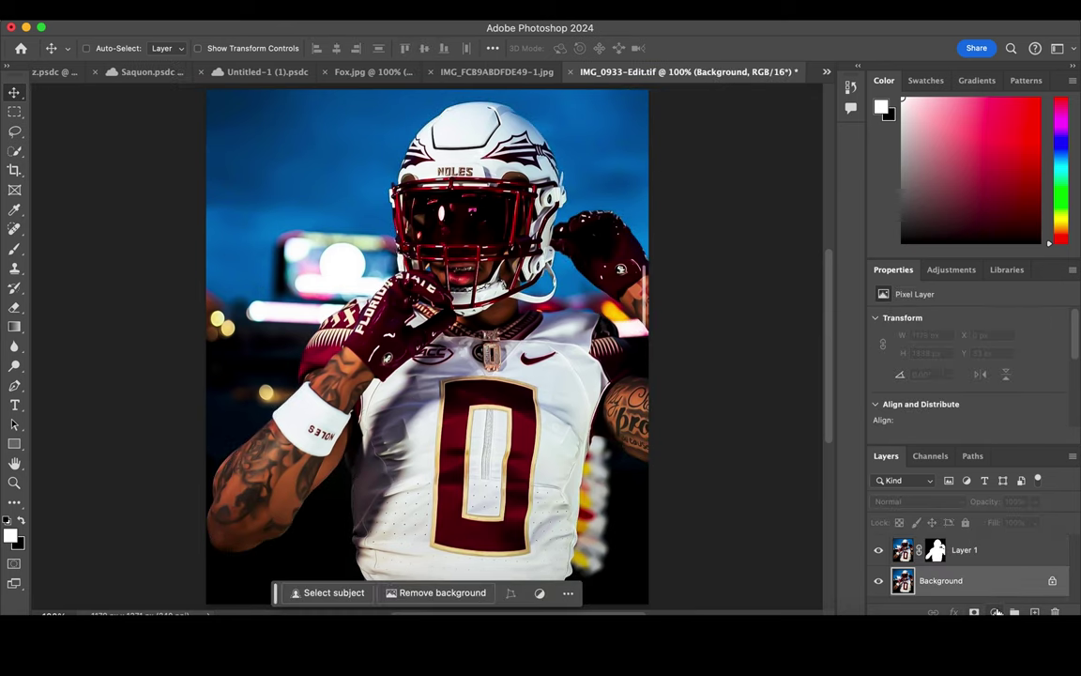
click(994, 611)
click(1011, 533)
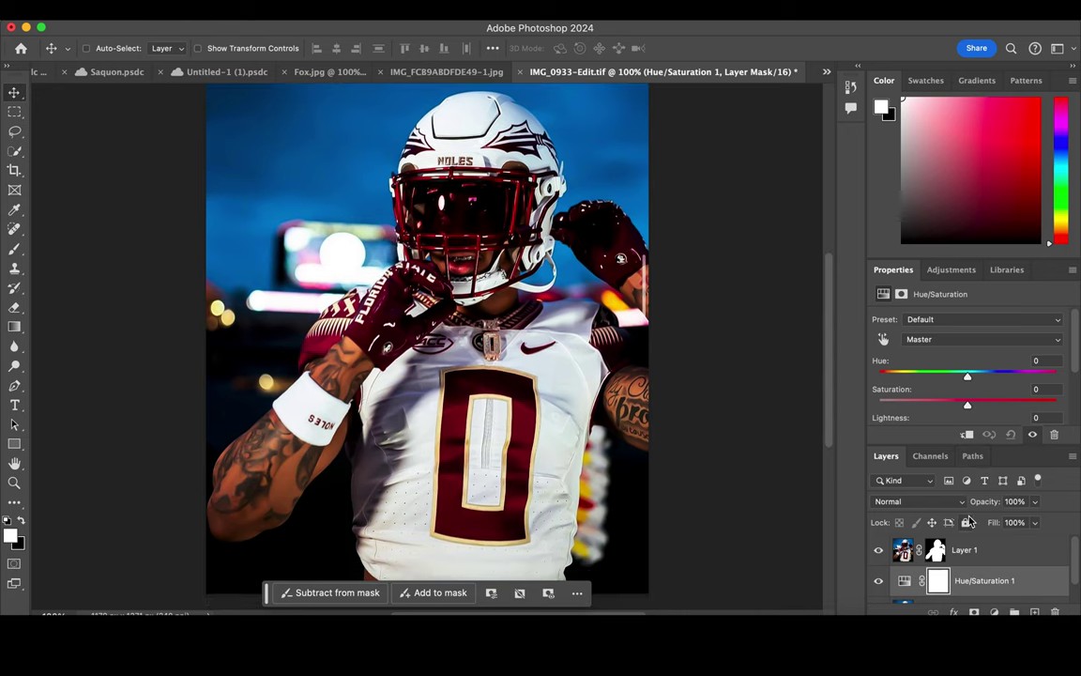
- Colorize the Hue/Saturation adjustment blue with saturation 84
click(953, 416)
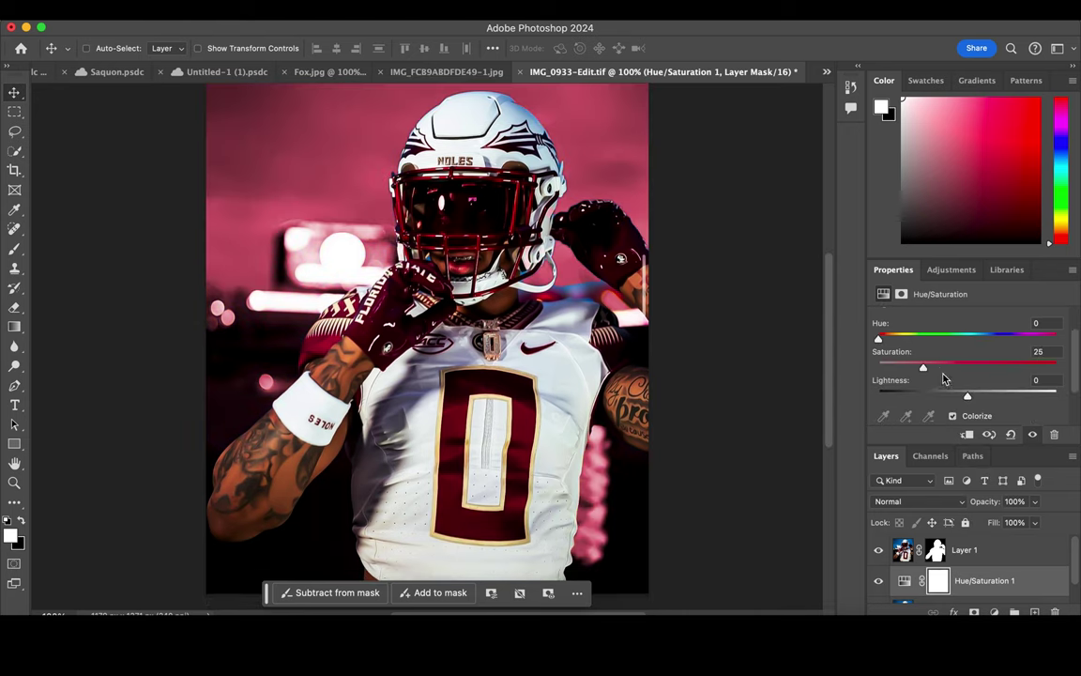
drag(922, 367, 1026, 364)
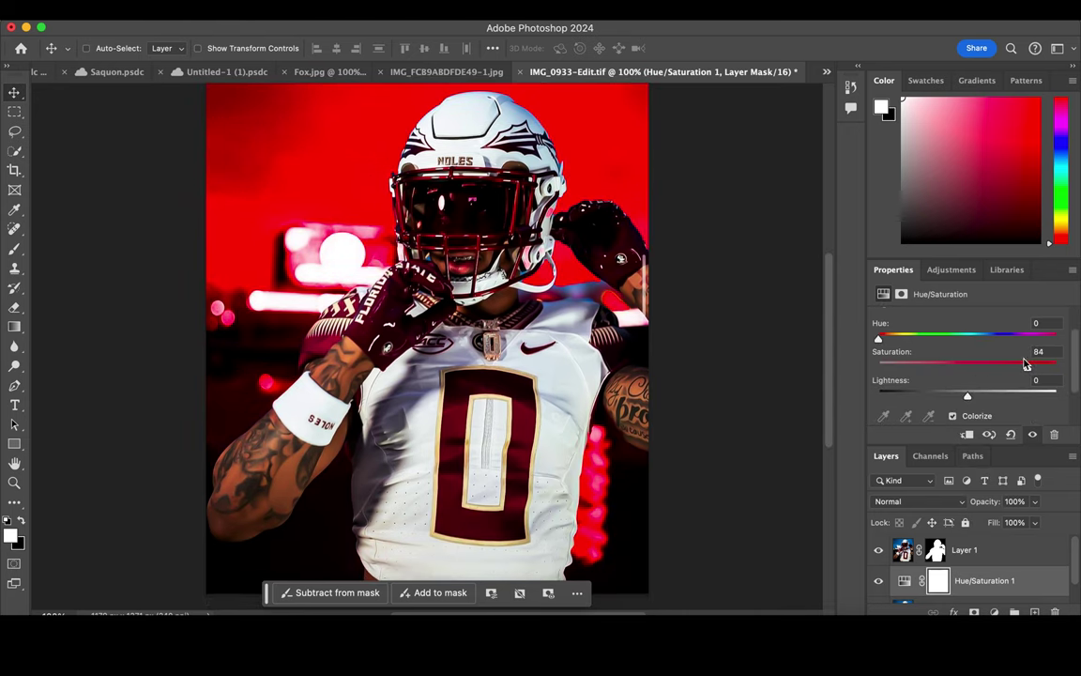
click(997, 334)
click(936, 550)
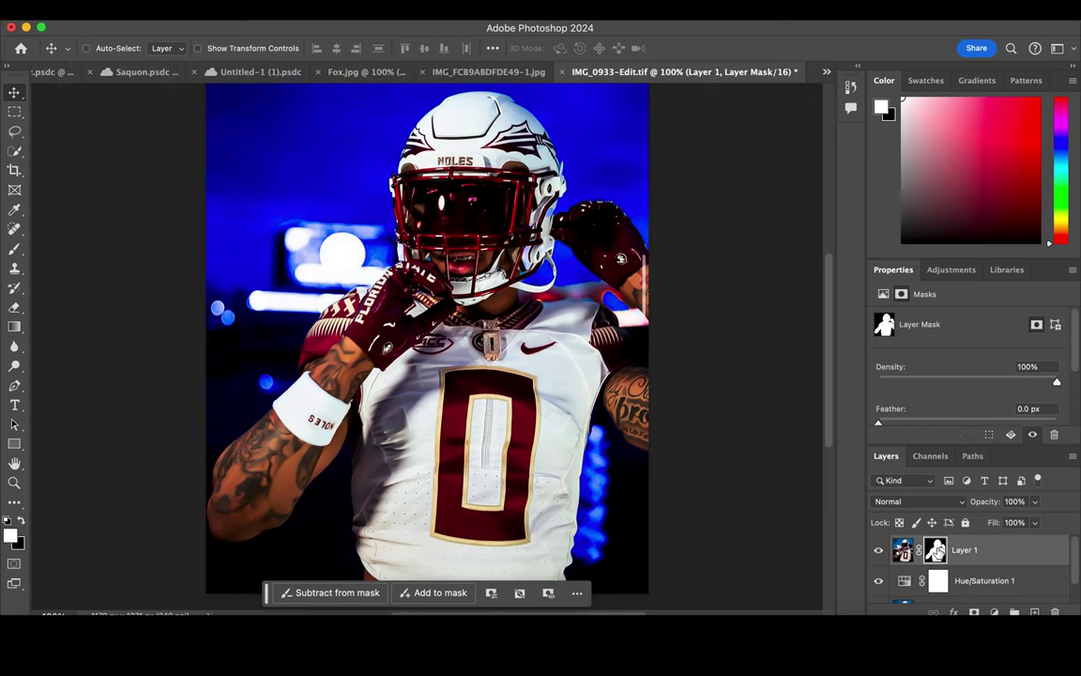
- Set up the Brush tool with black foreground at 62 px
click(14, 247)
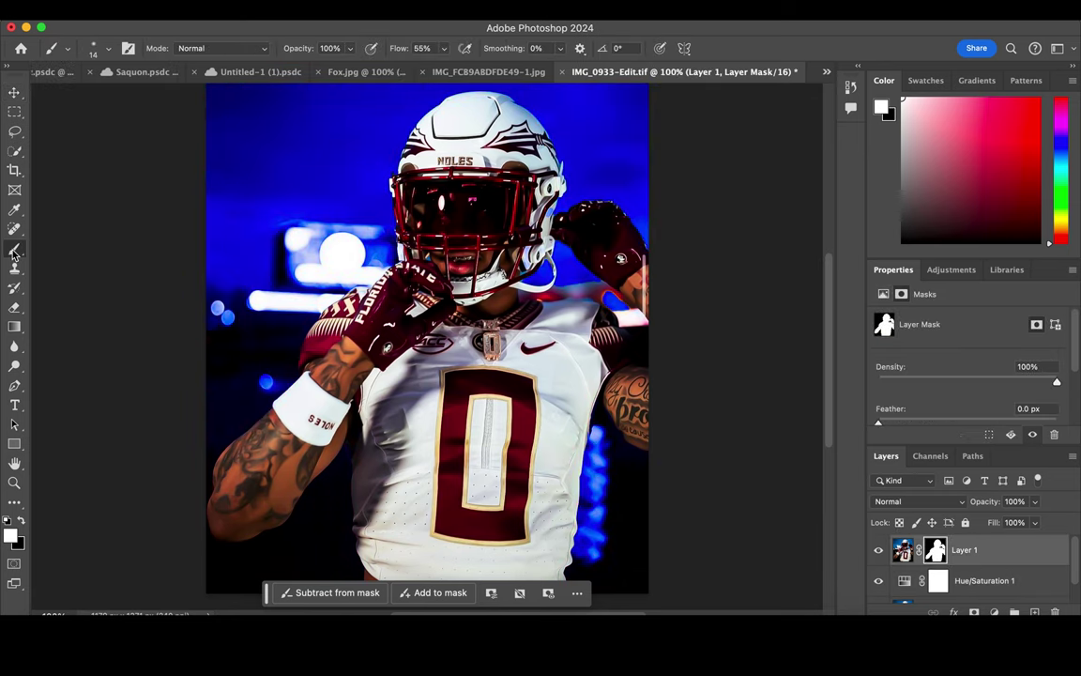
click(21, 524)
scroll(567, 479, up, 3)
scroll(423, 422, down, 5)
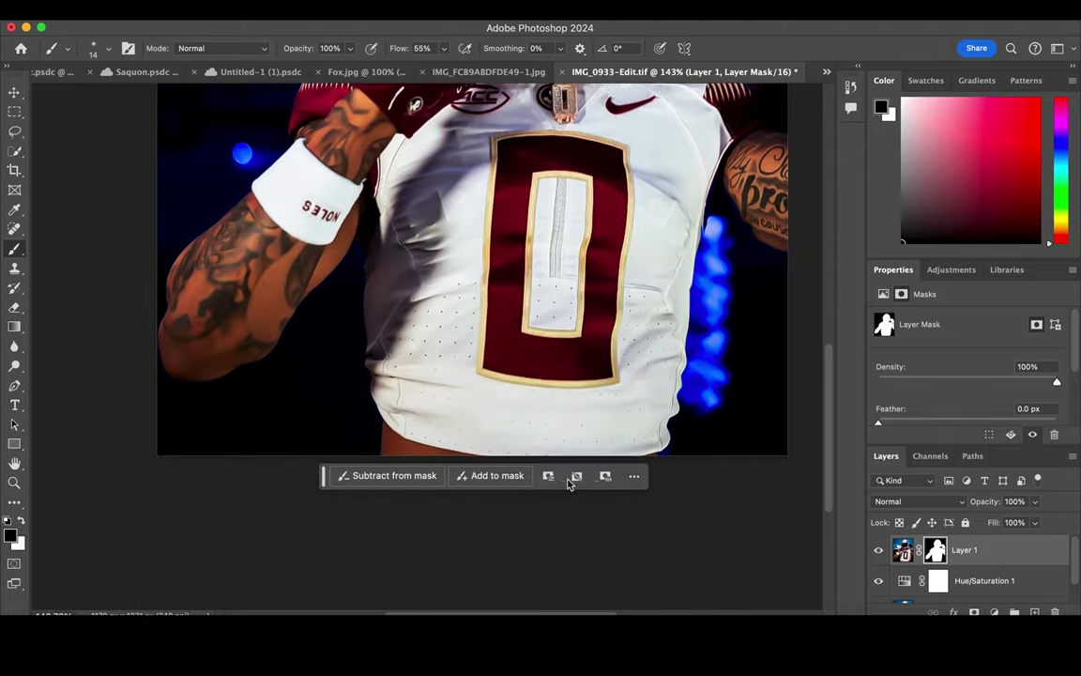
right_click(351, 359)
drag(463, 389, 478, 389)
key(Return)
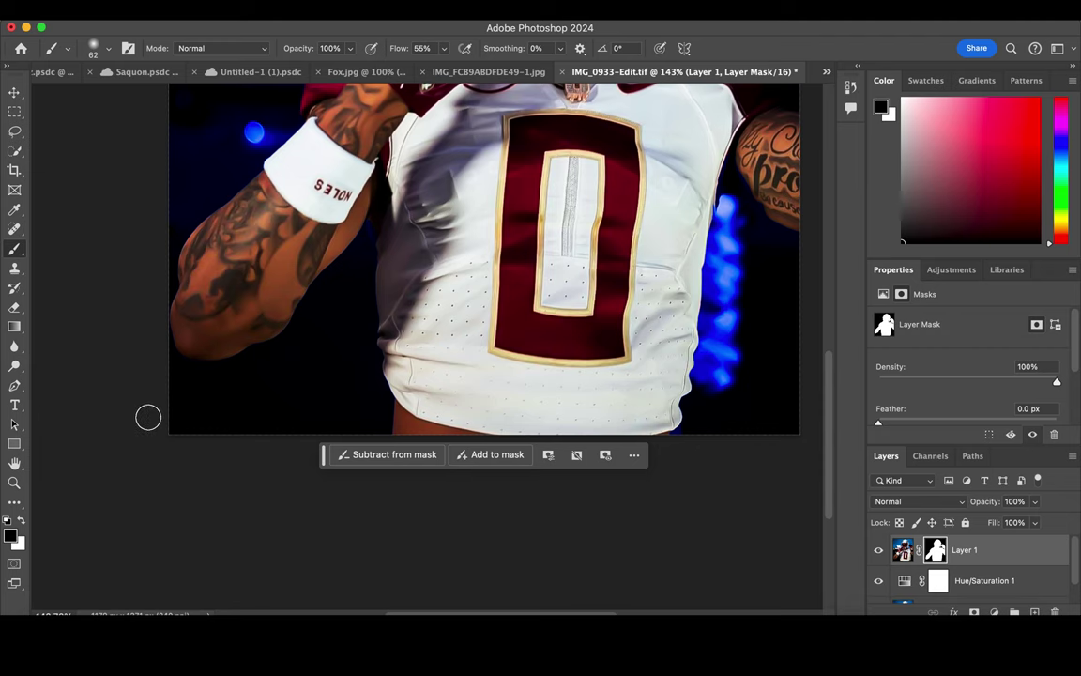
- Shrink the brush to 17 px and paint mask edges along collar and shoulder, toggling black and white
scroll(346, 330, up, 5)
scroll(342, 330, right, 3)
scroll(343, 330, up, 2)
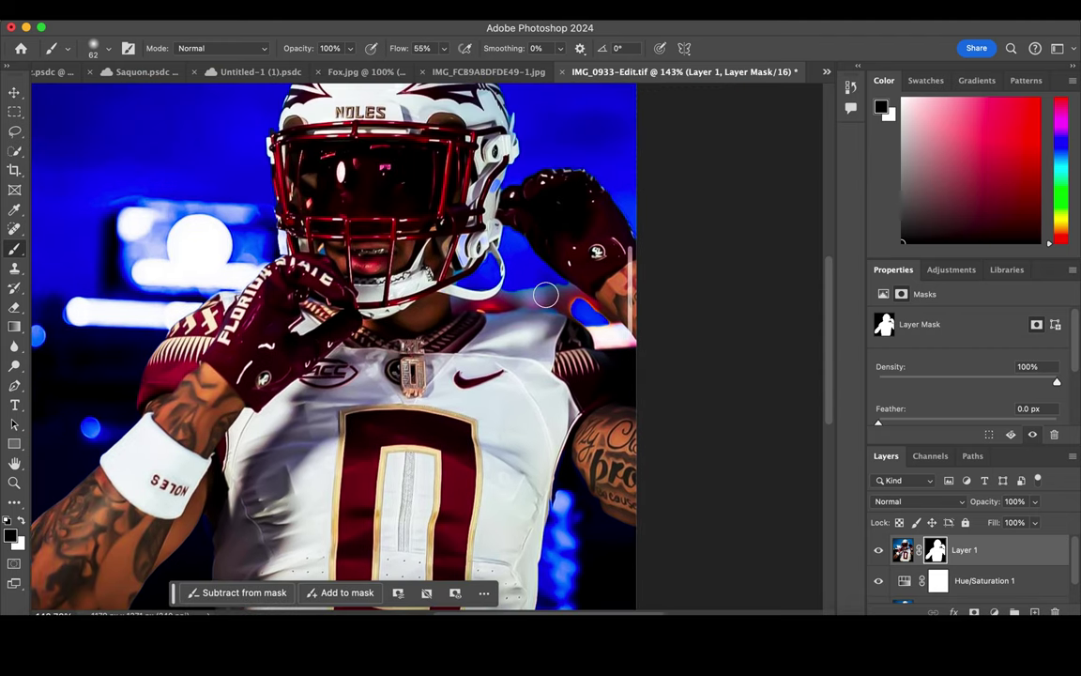
right_click(545, 296)
drag(657, 330, 638, 330)
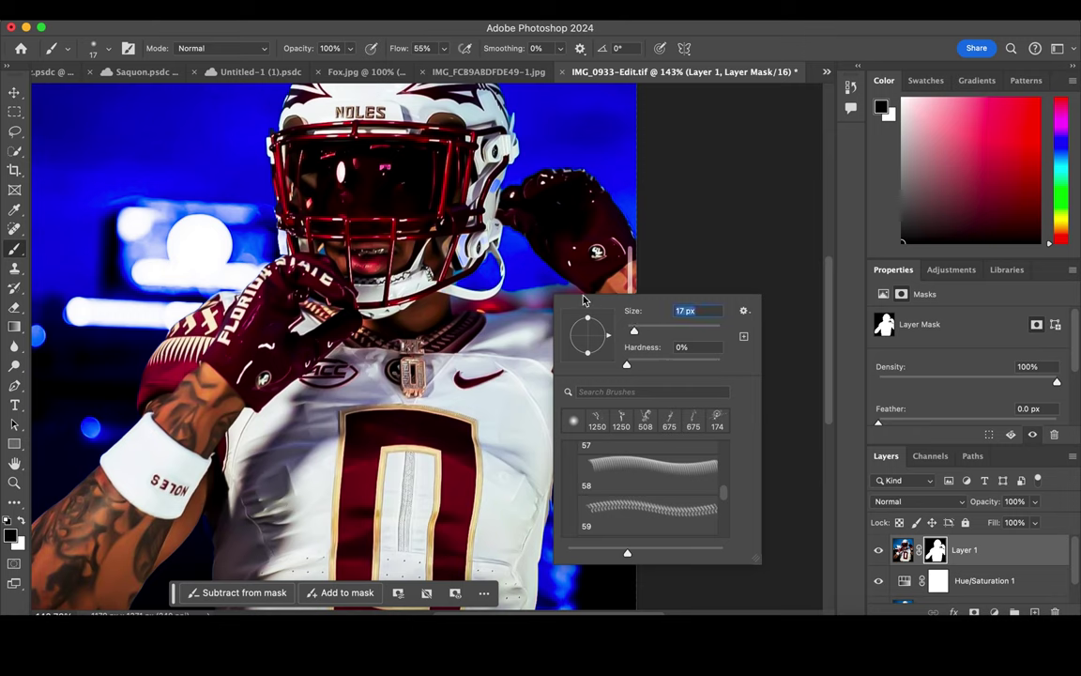
key(Return)
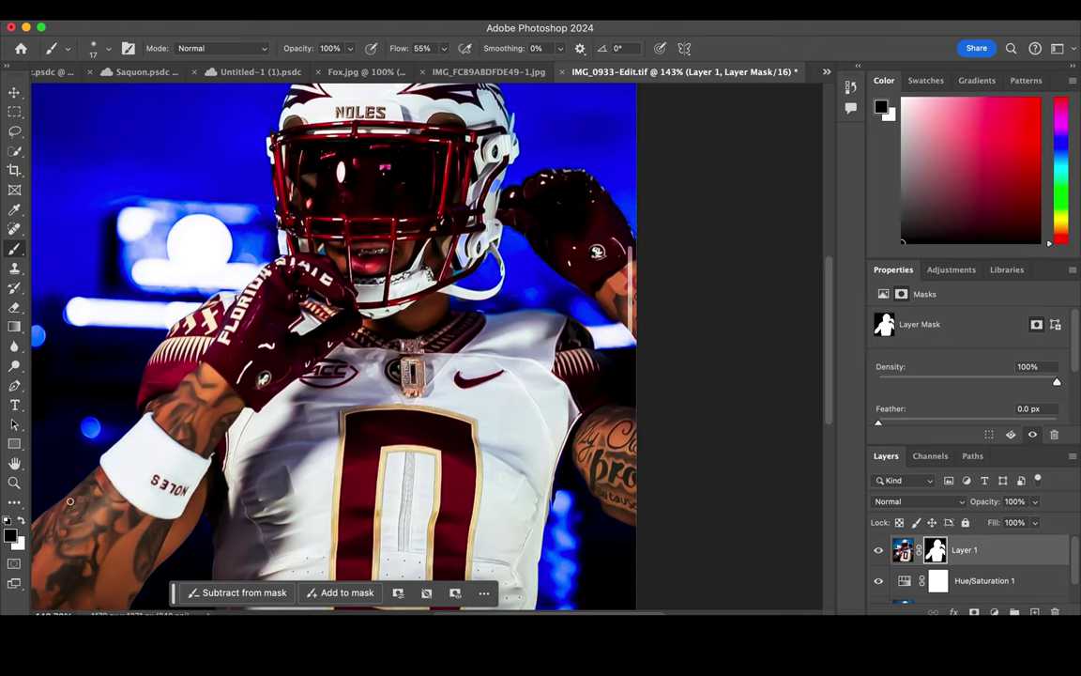
key(x)
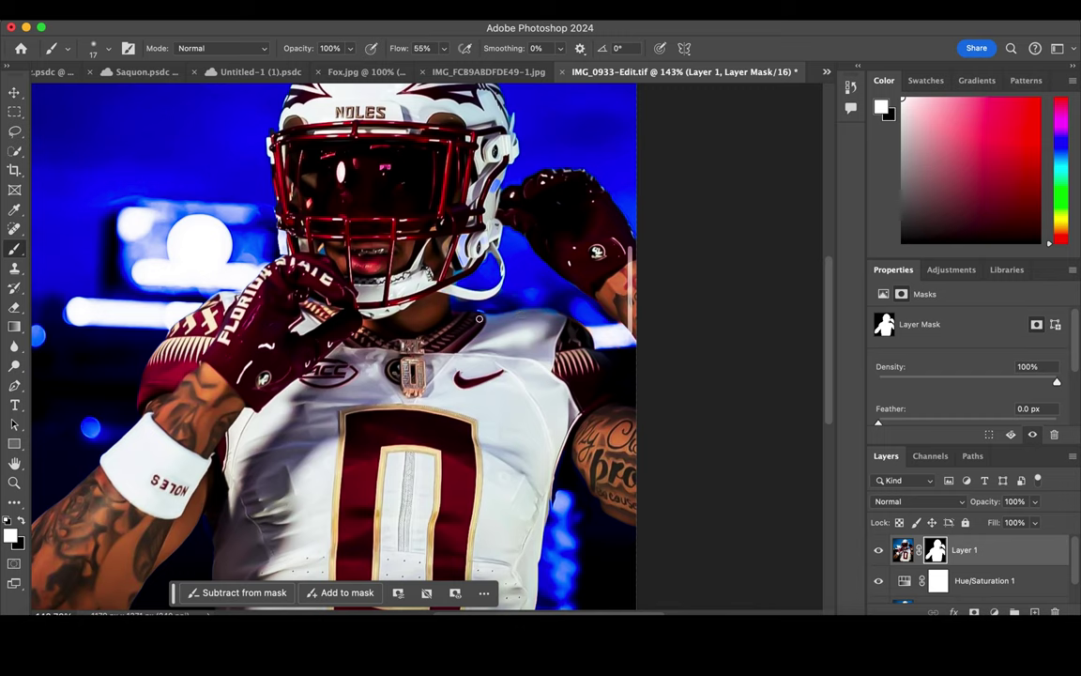
key(x)
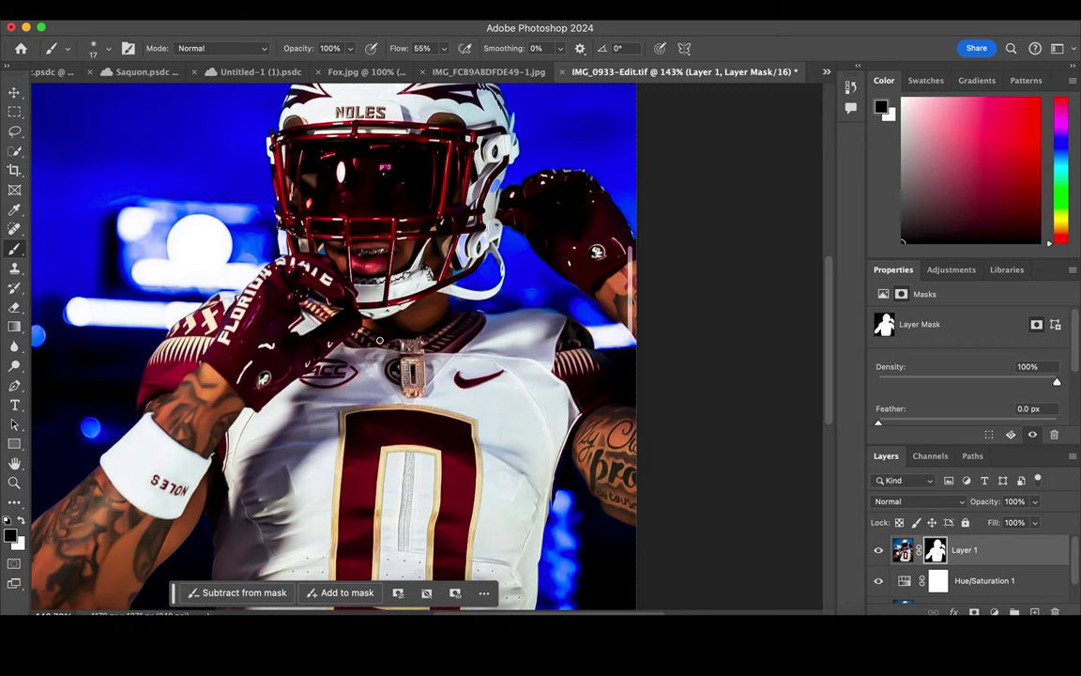
- Paint white on Layer 1's mask to restore edges along the player's arms
scroll(380, 340, up, 3)
scroll(379, 340, up, 2)
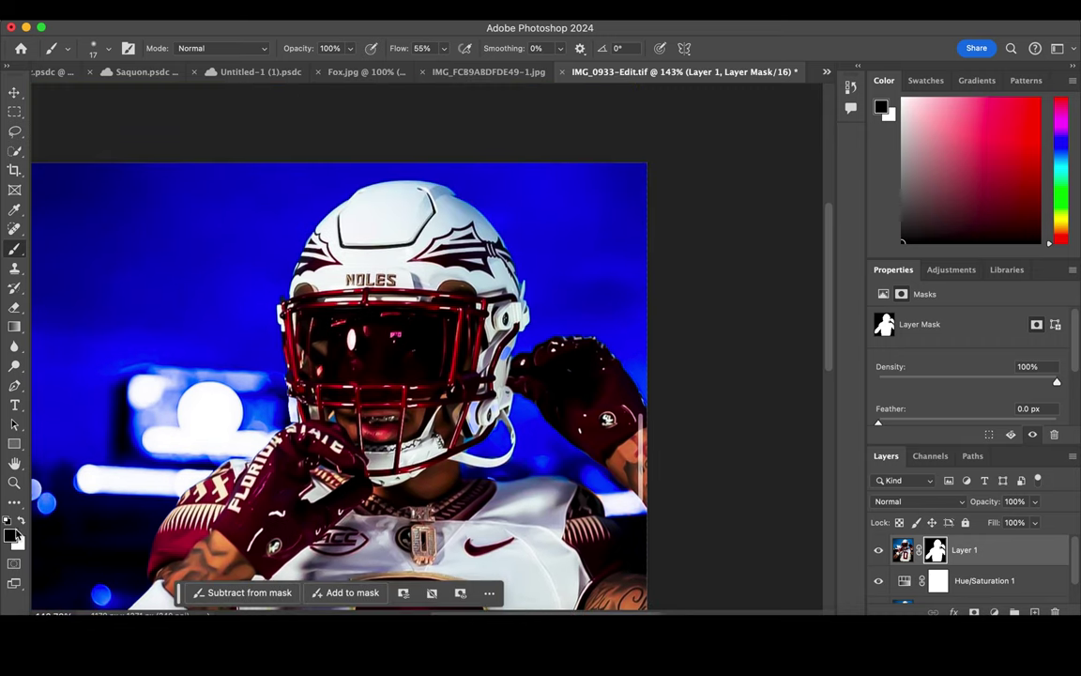
key(x)
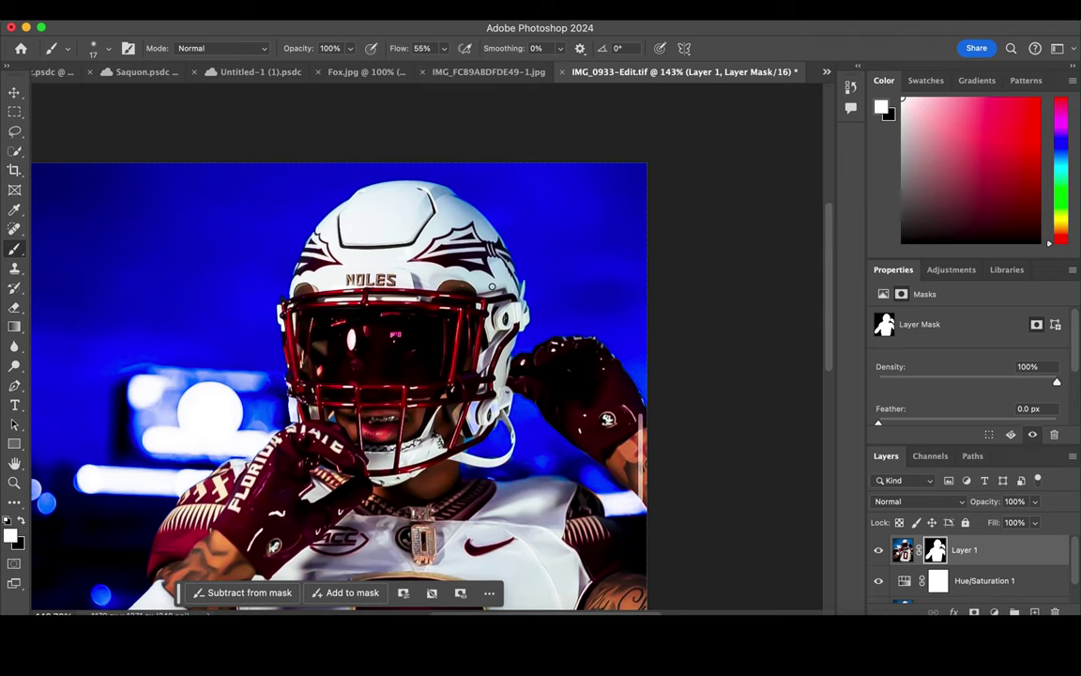
scroll(480, 311, down, 5)
scroll(481, 311, left, 3)
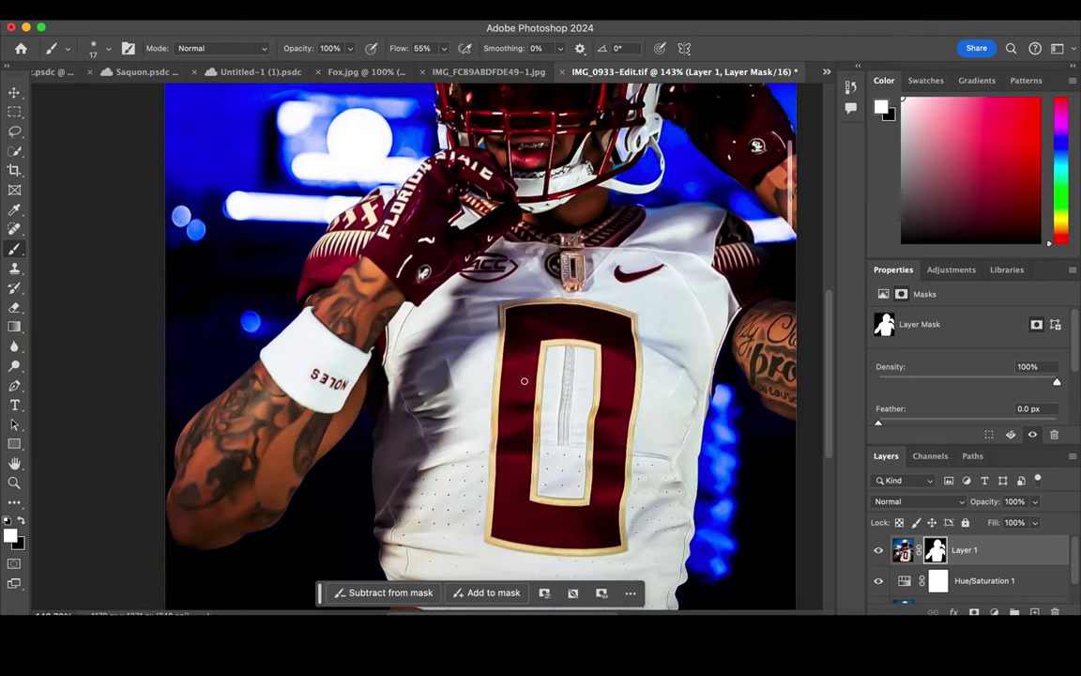
scroll(523, 381, down, 3)
scroll(524, 383, down, 2)
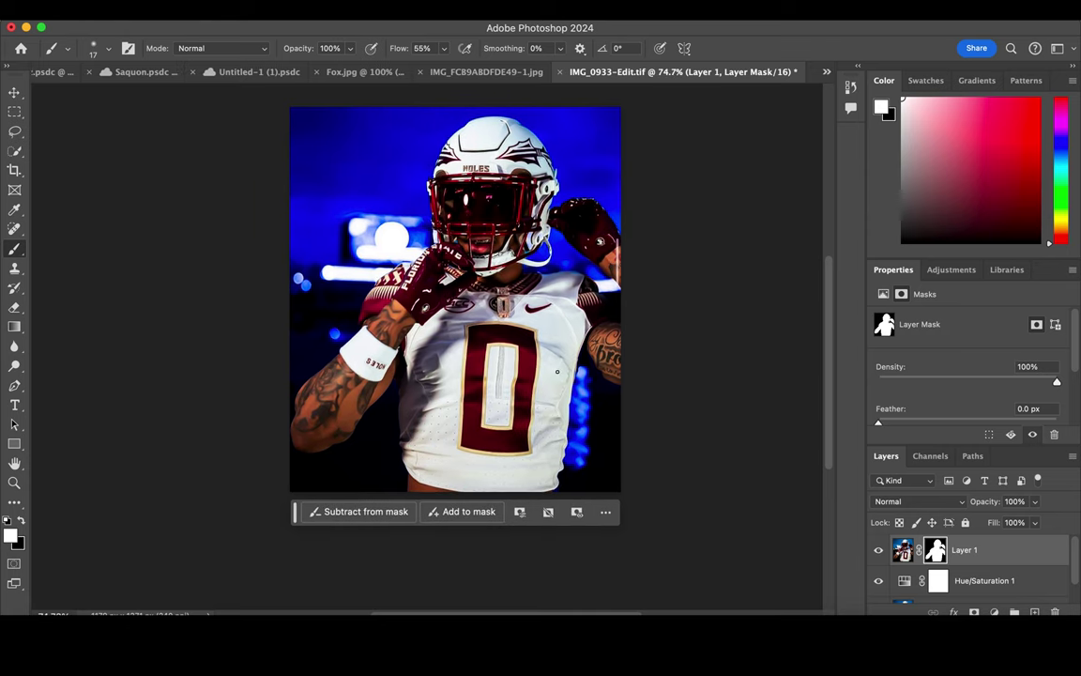
- Refine the torso edges of the mask, alternating black to hide and white to restore
click(21, 520)
scroll(442, 338, up, 2)
scroll(469, 347, right, 4)
scroll(479, 354, down, 2)
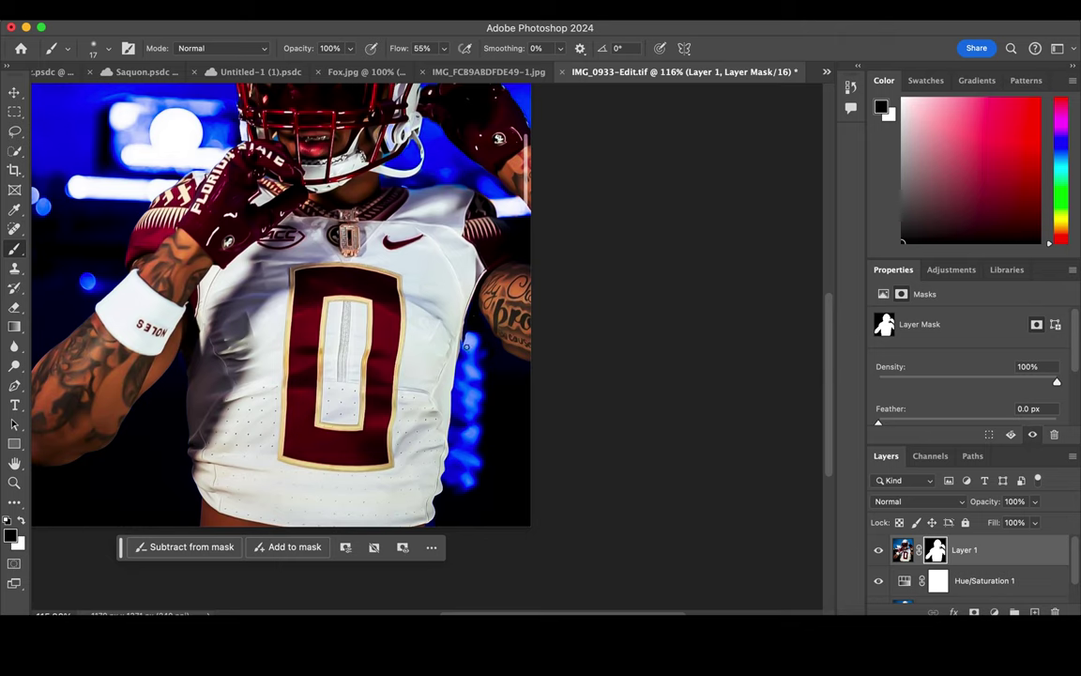
key(x)
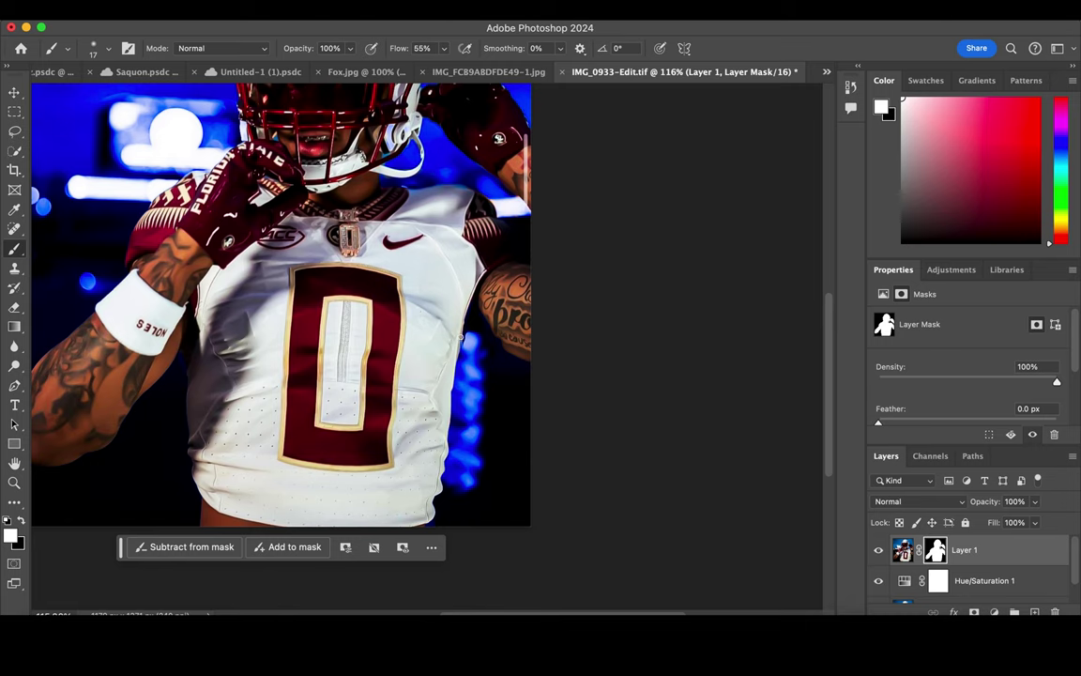
scroll(445, 358, down, 2)
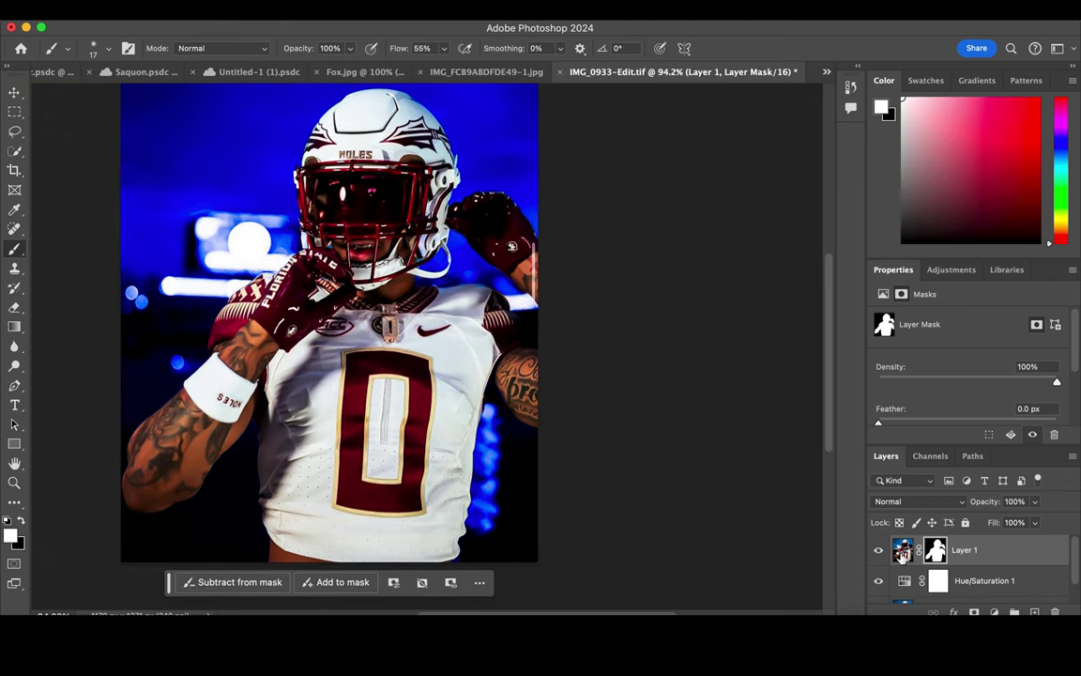
click(972, 581)
- Set the Hue/Saturation saturation to -100, turning the background grey
scroll(965, 393, down, 1)
scroll(959, 396, down, 1)
key(ctrl+z)
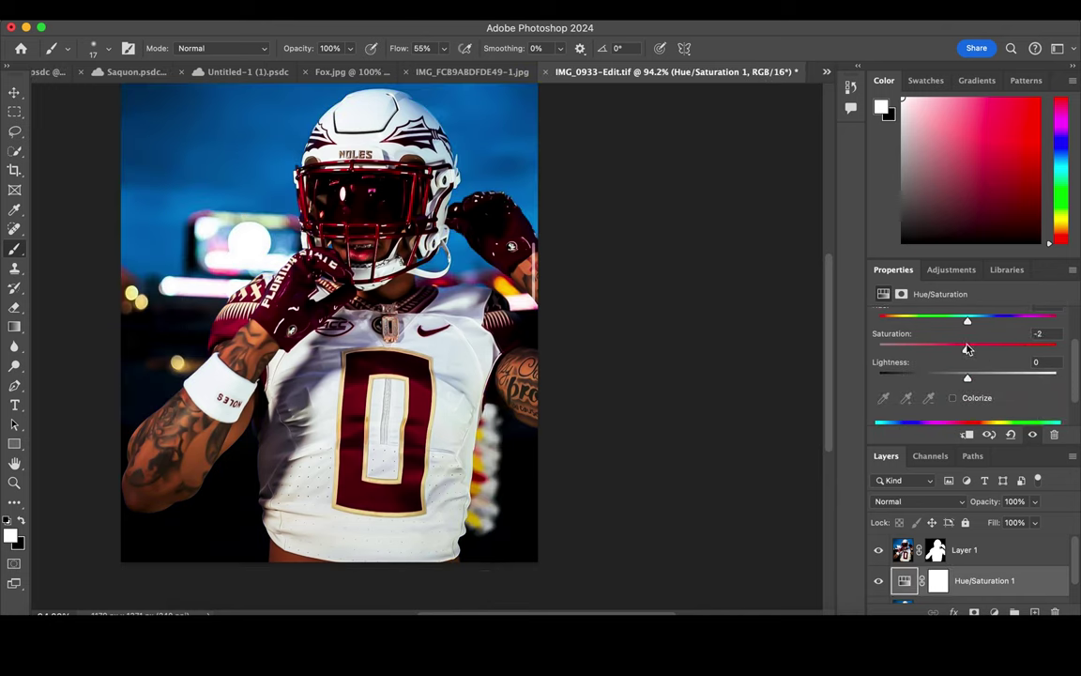
drag(967, 349, 873, 349)
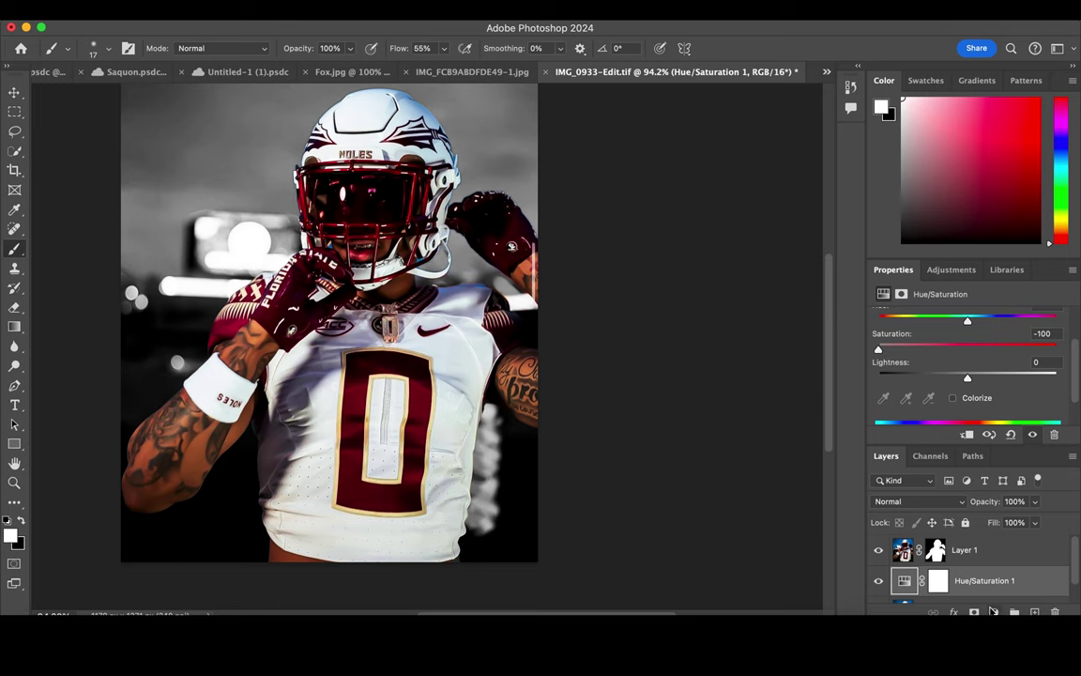
- Add a Linear Gradient Fill layer at 90° brightening the lower image
click(994, 611)
click(1036, 405)
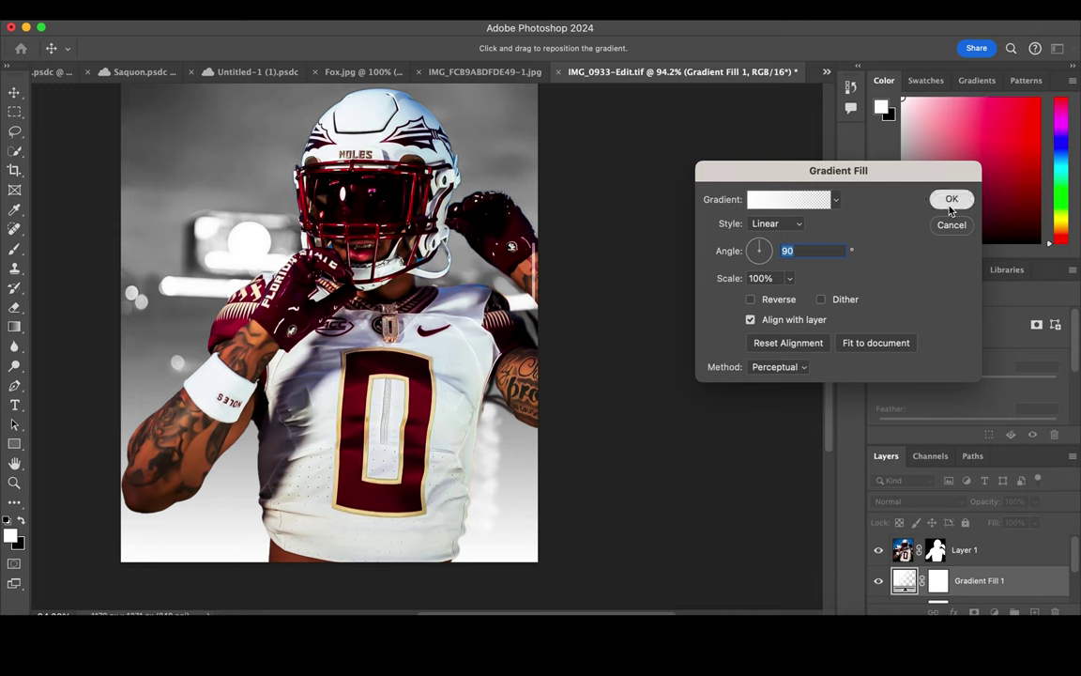
click(951, 199)
- Set the brush to 22 px on Layer 1's mask for further edge refinement
click(935, 550)
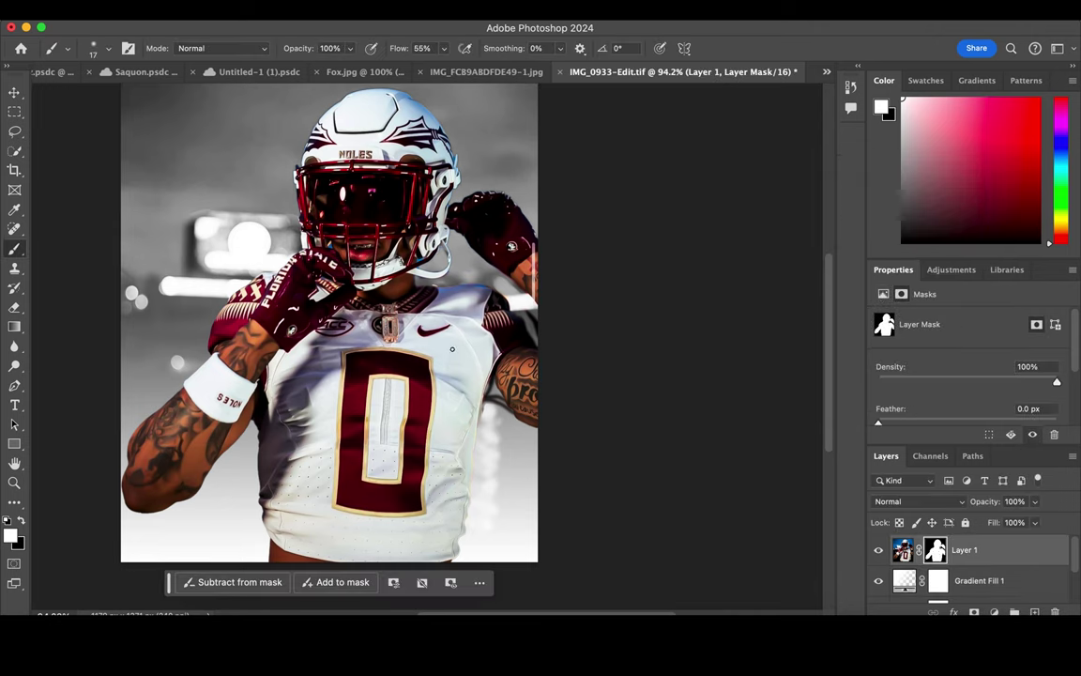
right_click(497, 384)
text(22)
key(Return)
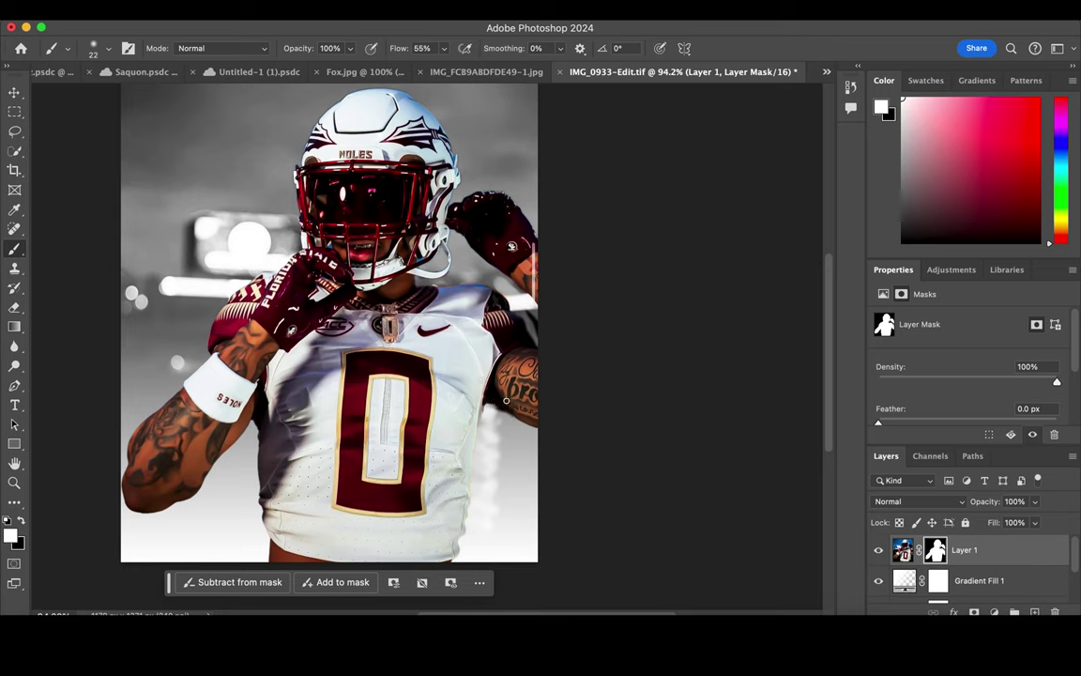
scroll(488, 385, up, 2)
scroll(429, 344, up, 2)
scroll(430, 346, up, 2)
scroll(430, 346, up, 1)
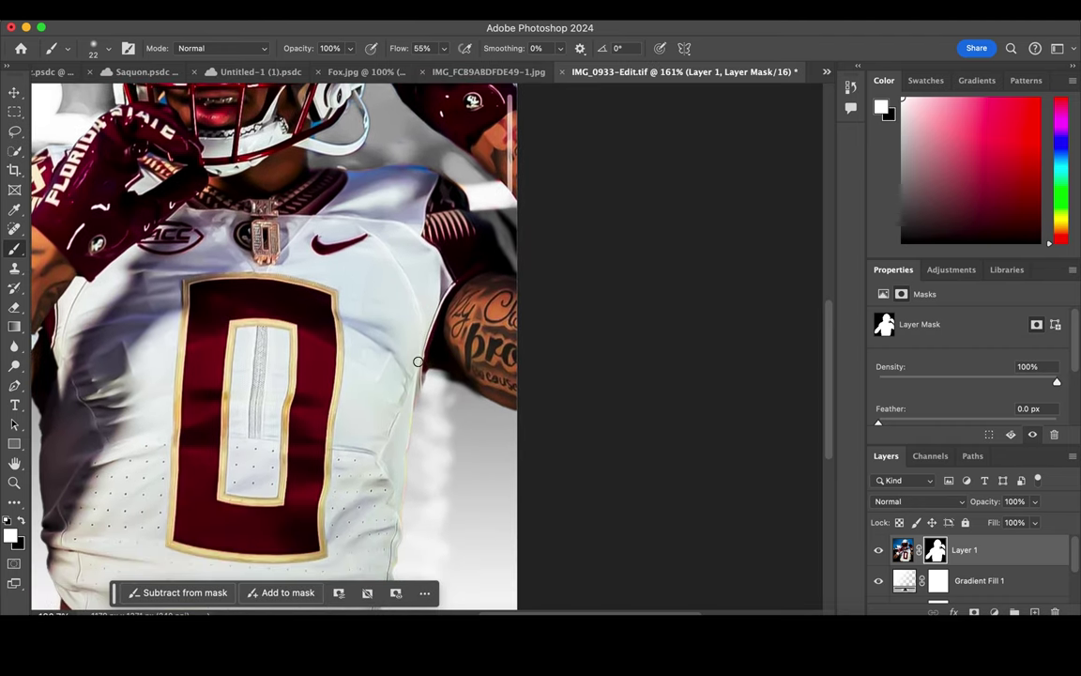
- Paint the mask around jersey, shoulders and helmet chin strap, alternating black and white
click(19, 520)
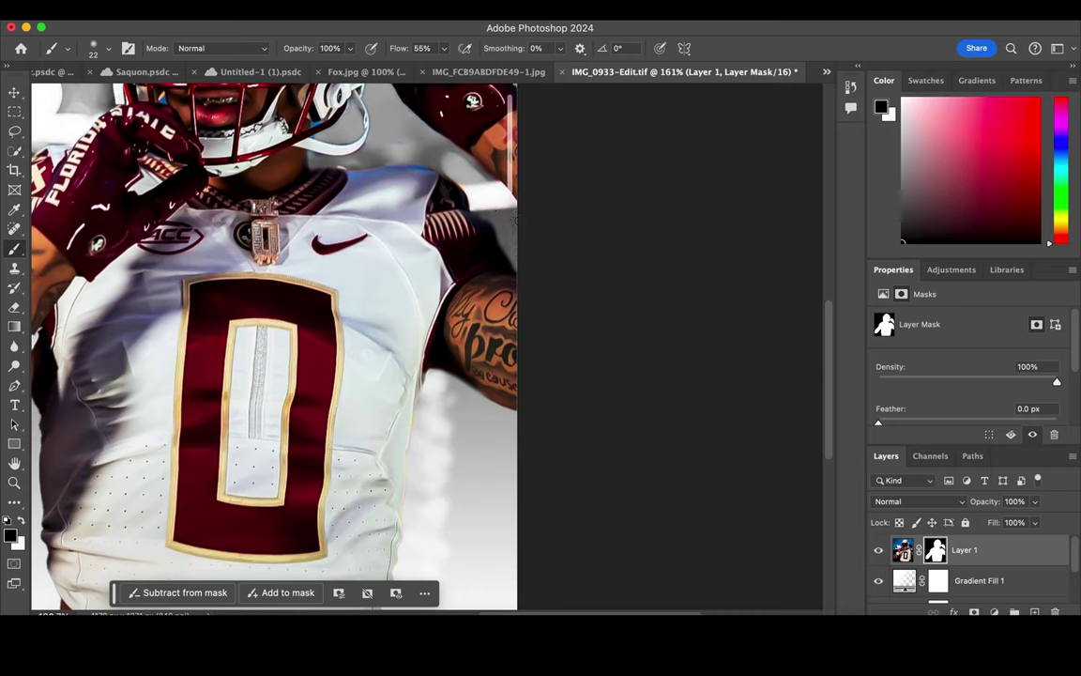
scroll(521, 267, up, 3)
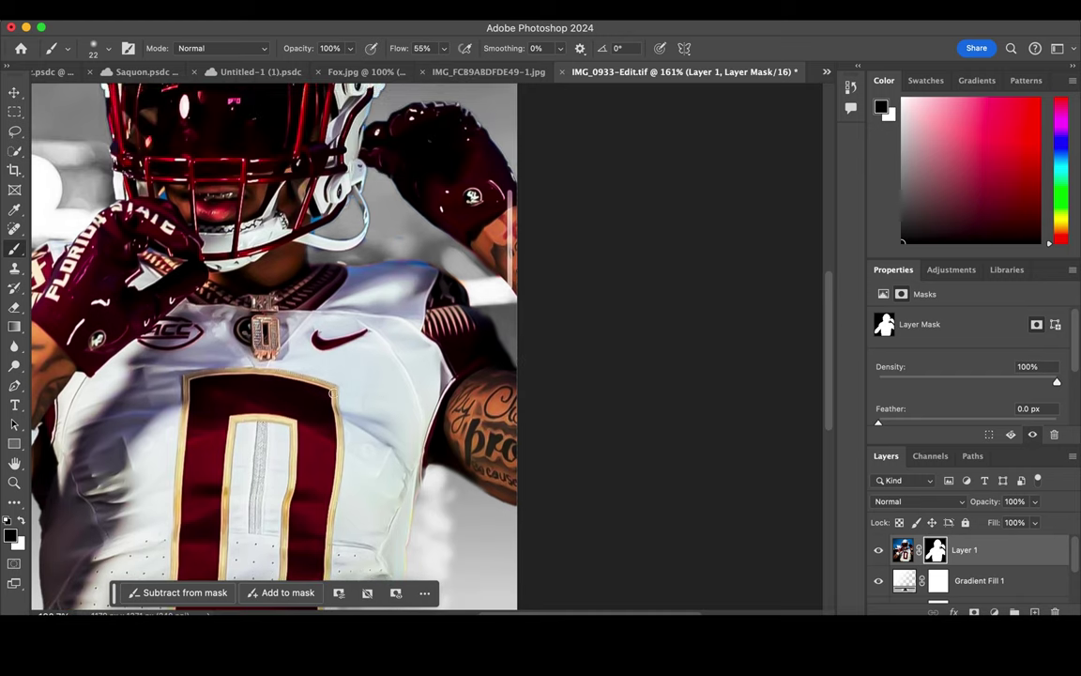
click(20, 519)
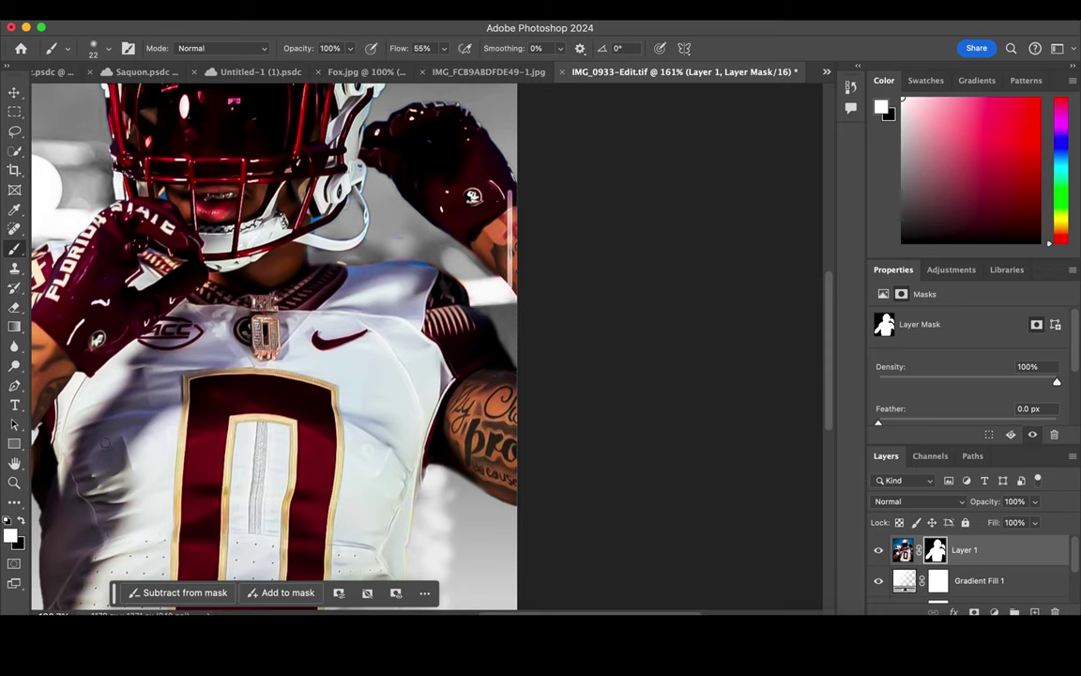
click(21, 520)
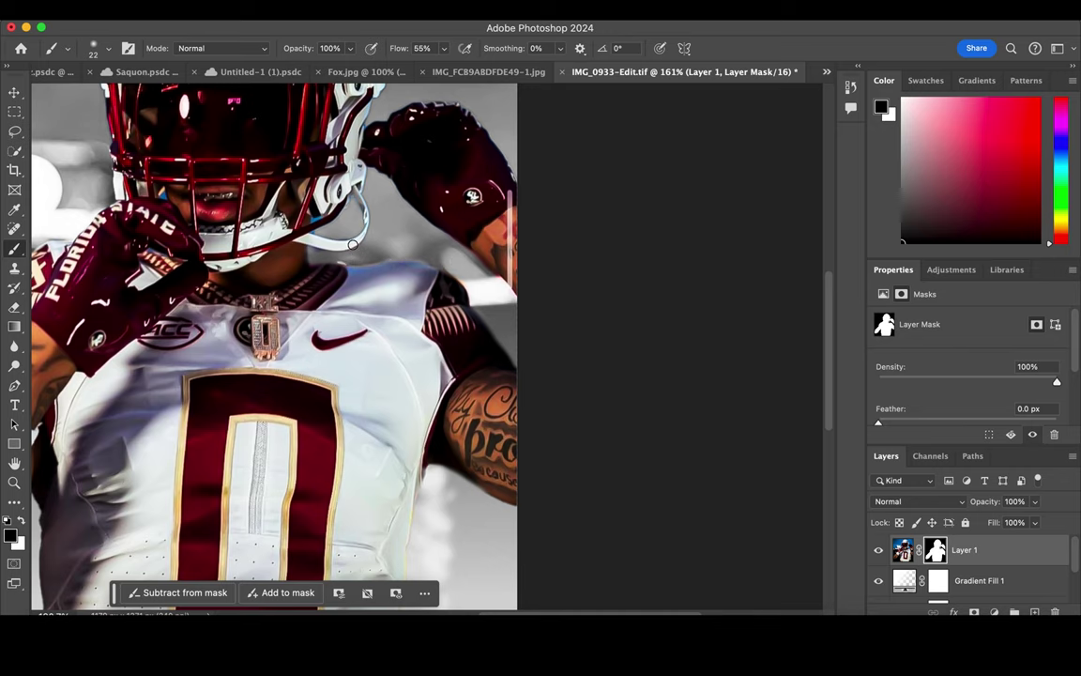
scroll(388, 266, up, 3)
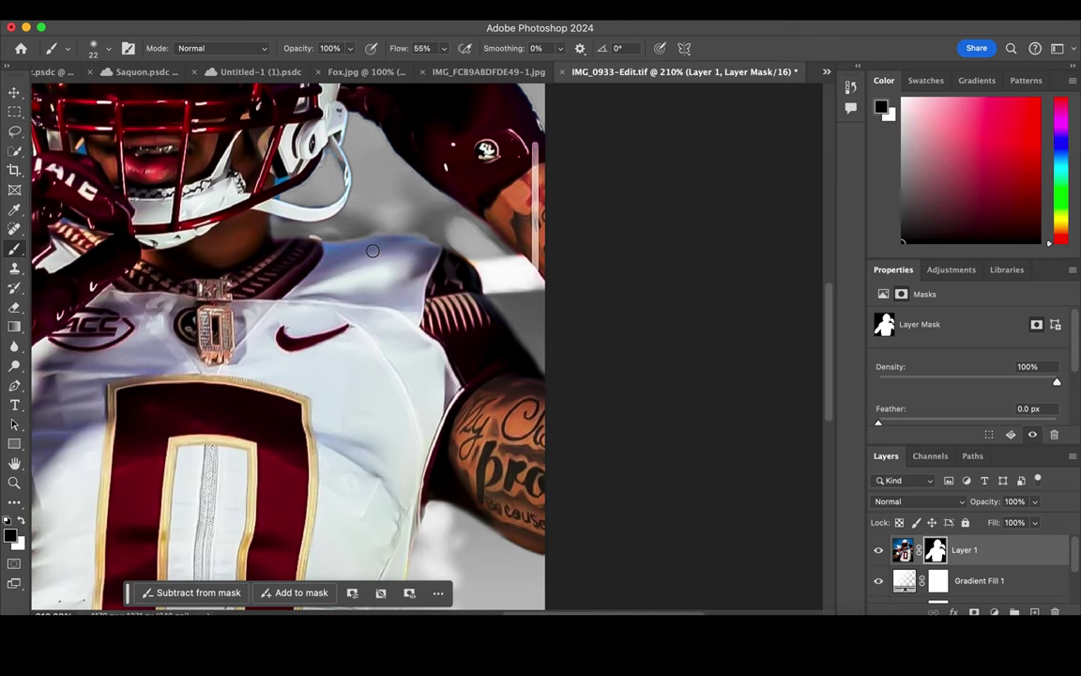
- Shrink the brush to 11 px and refine chin-strap, neck and shoulder mask edges in black and white
click(21, 519)
right_click(386, 280)
drag(477, 310, 472, 316)
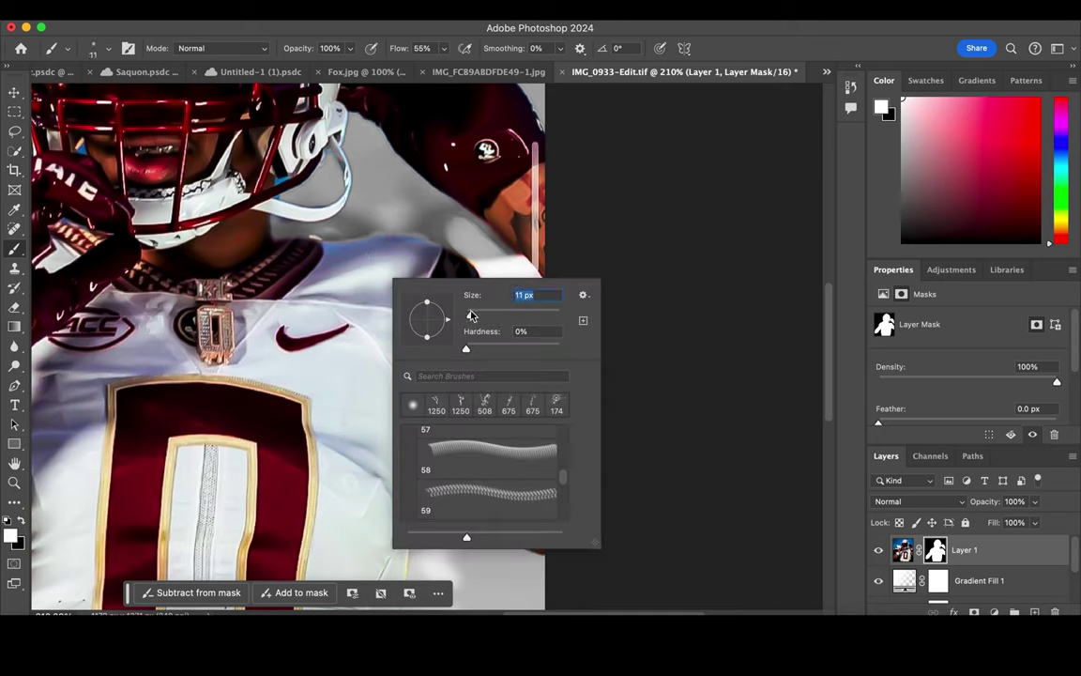
key(Return)
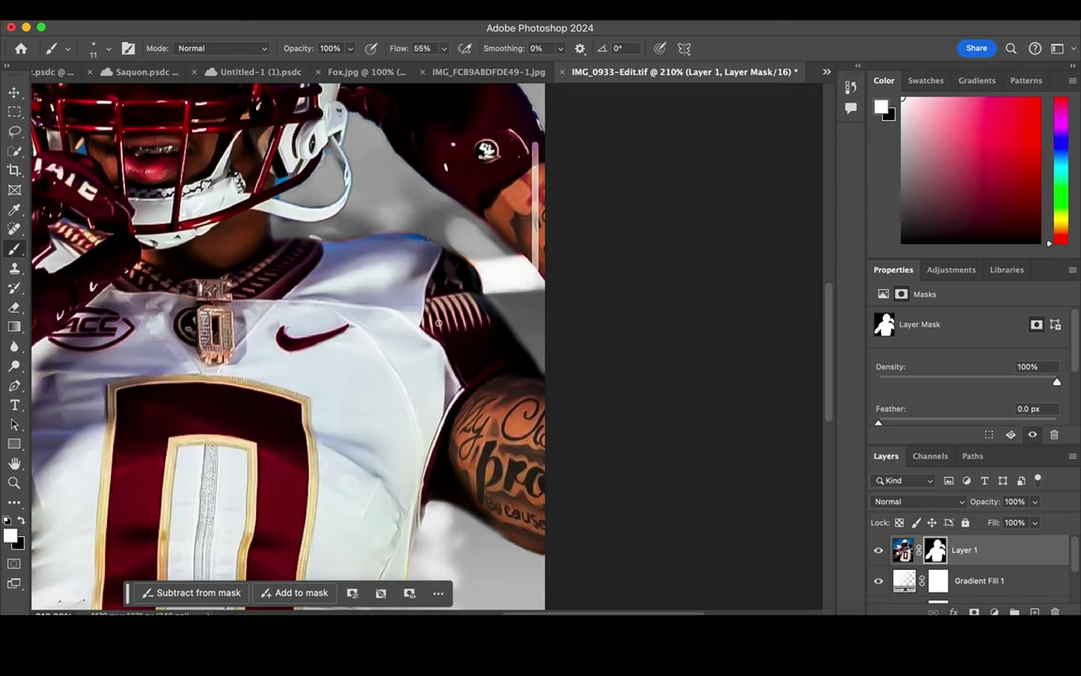
key(x)
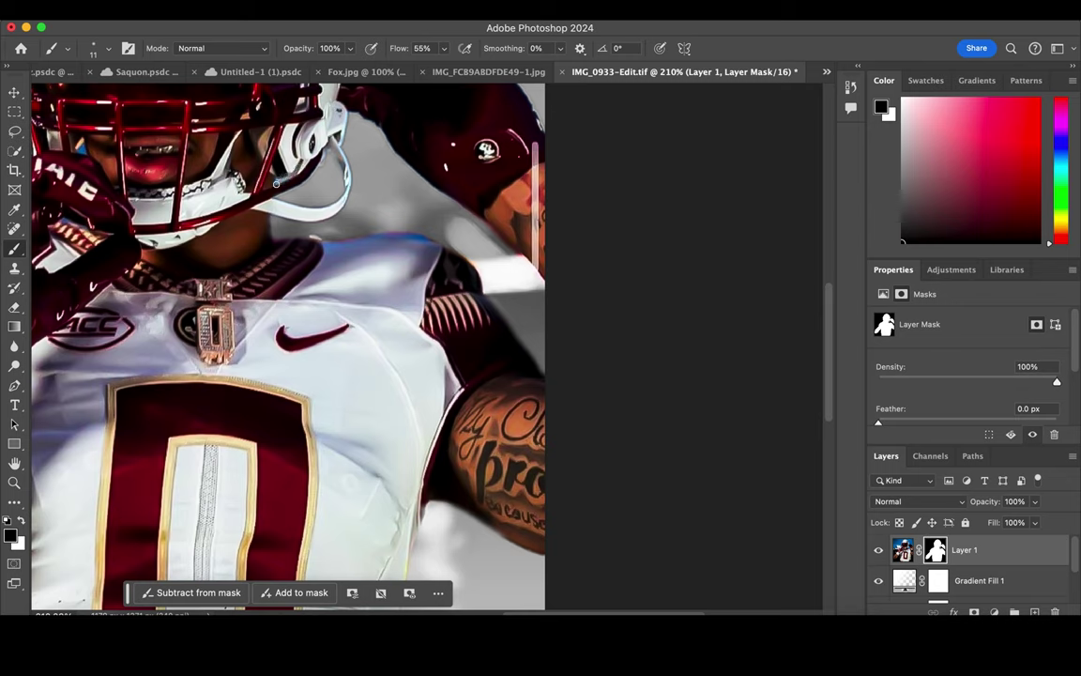
key(x)
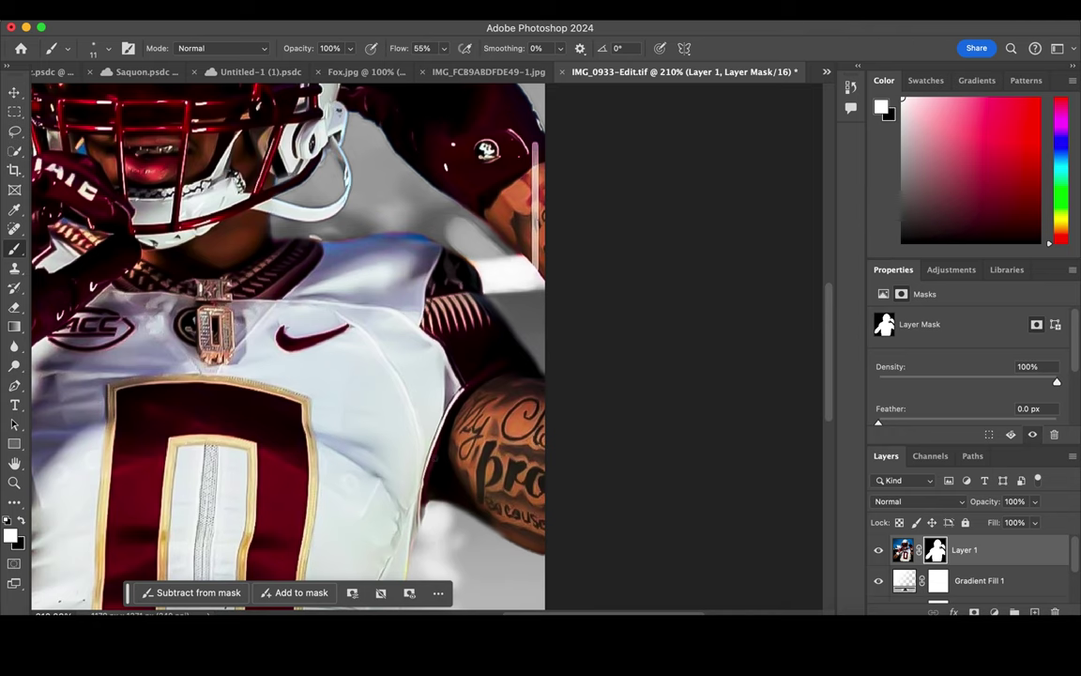
scroll(426, 345, down, 2)
scroll(426, 345, down, 2)
- Edit Gradient Fill 1, sampling maroon from the jersey for the left stop
scroll(426, 345, down, 2)
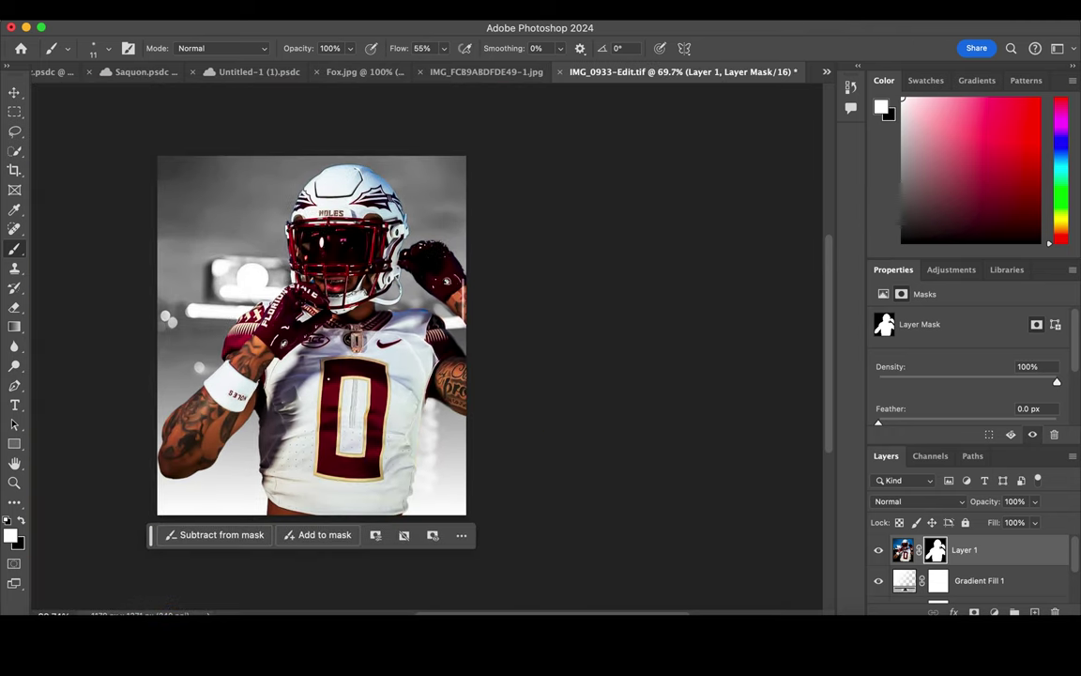
click(903, 580)
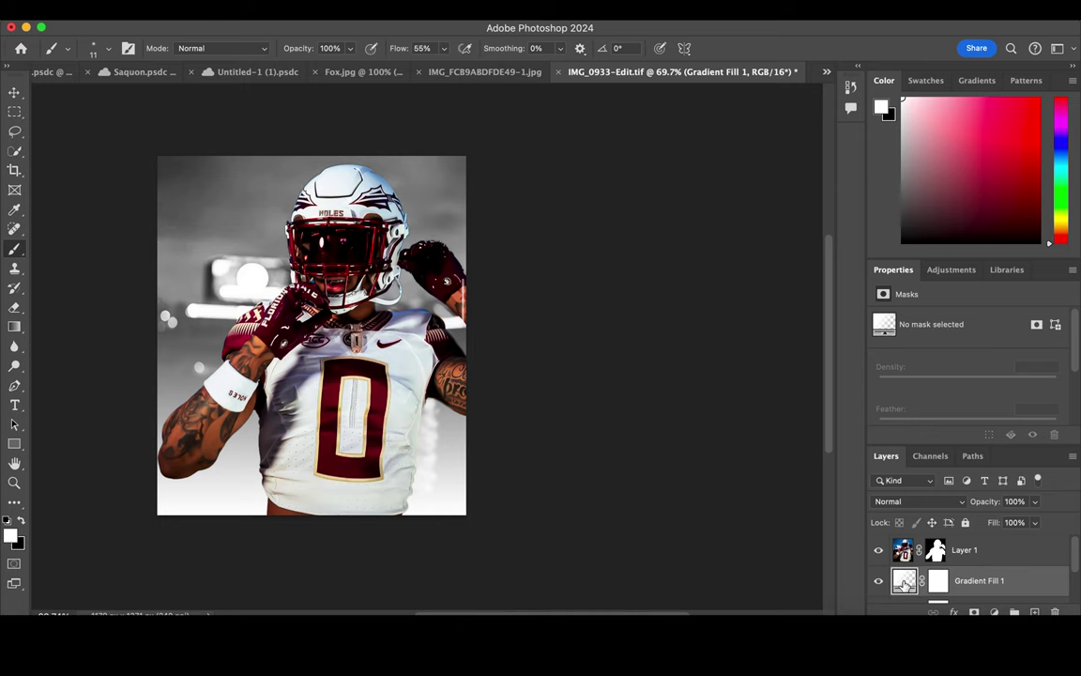
double_click(904, 580)
click(770, 199)
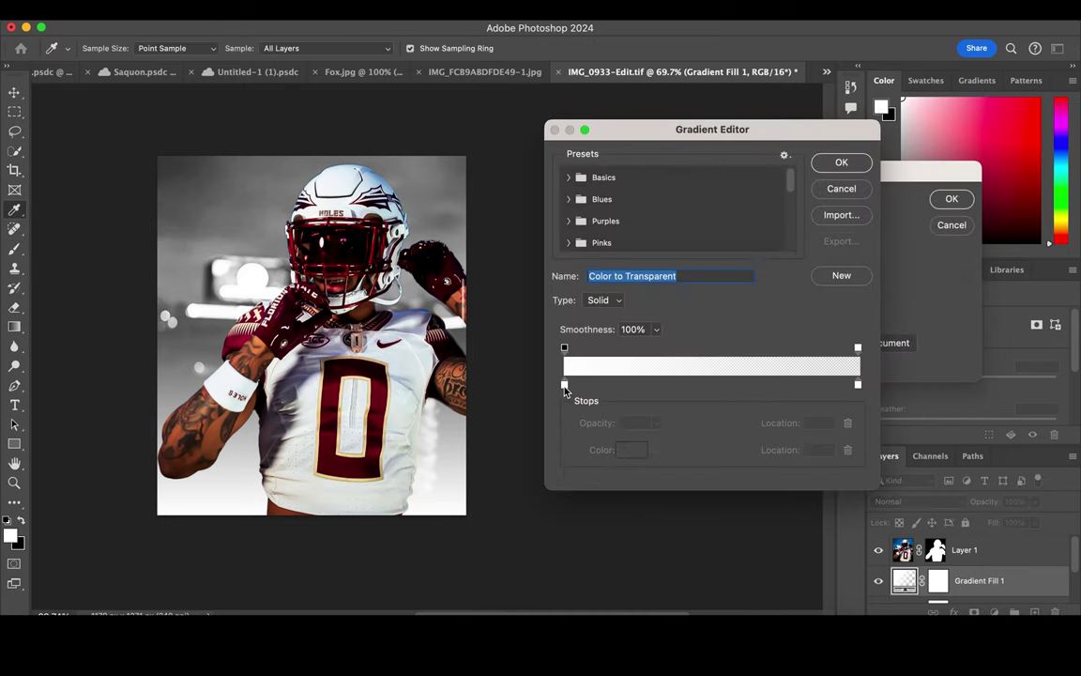
click(564, 383)
click(621, 451)
click(339, 370)
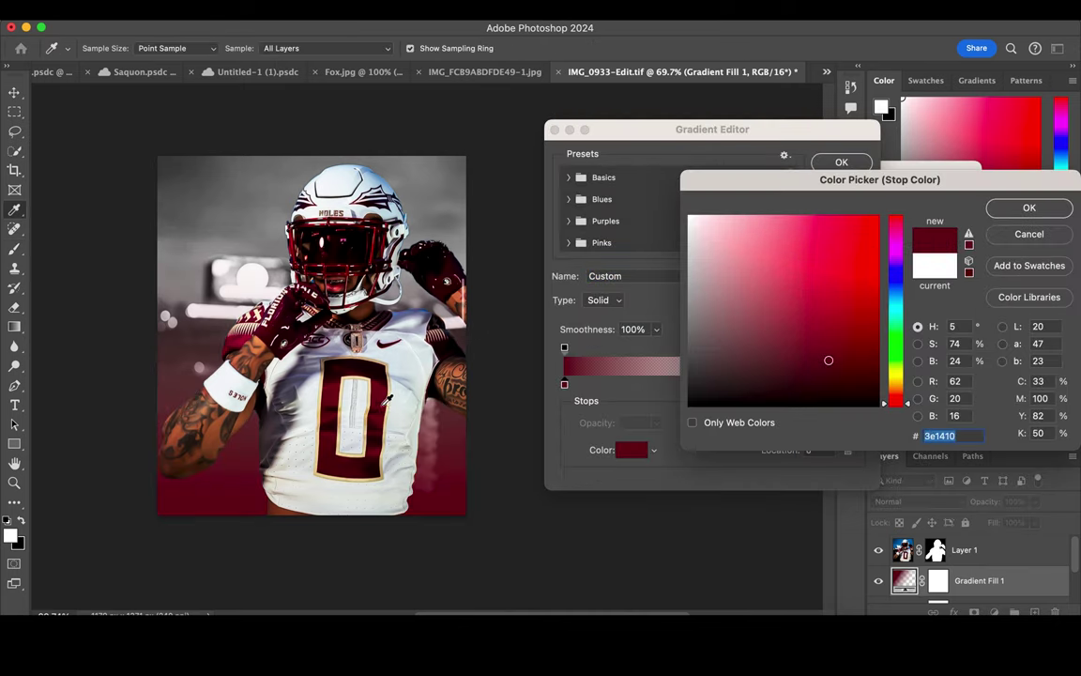
click(1029, 207)
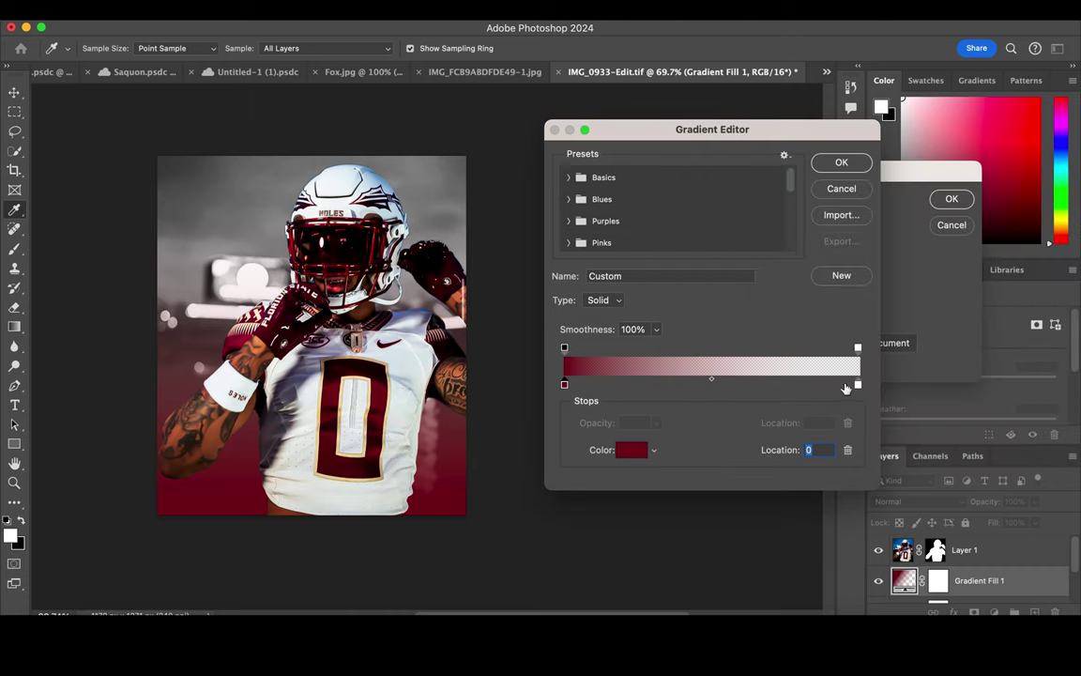
- Set the other gradient stop to maroon 431713 and apply the gradient fill
click(857, 385)
click(632, 449)
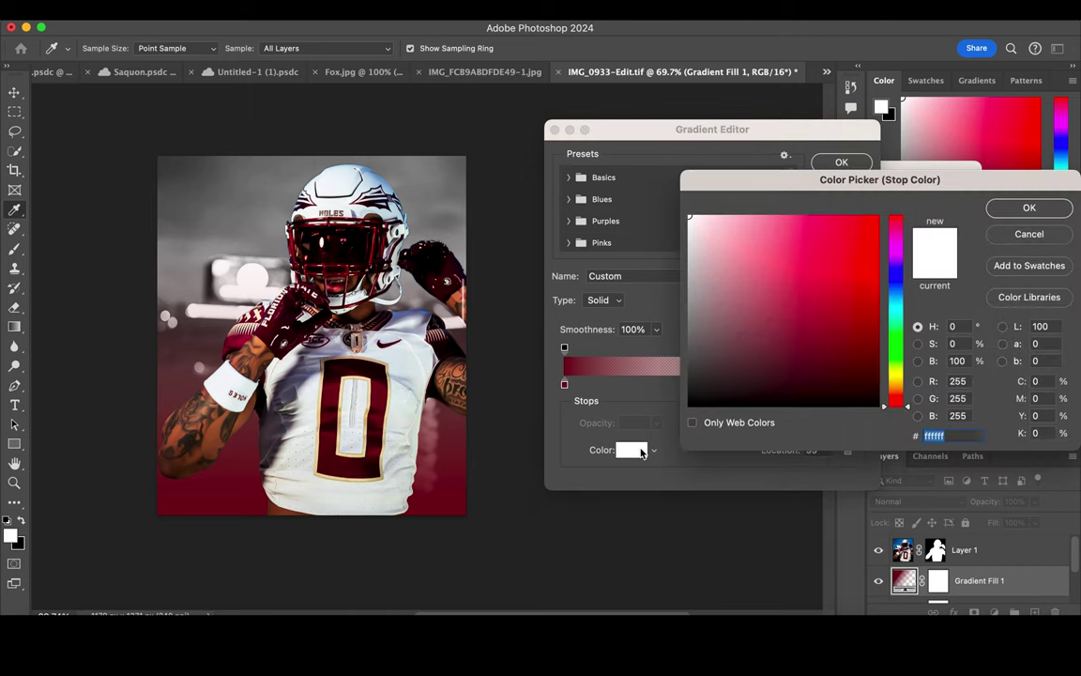
click(388, 405)
click(347, 366)
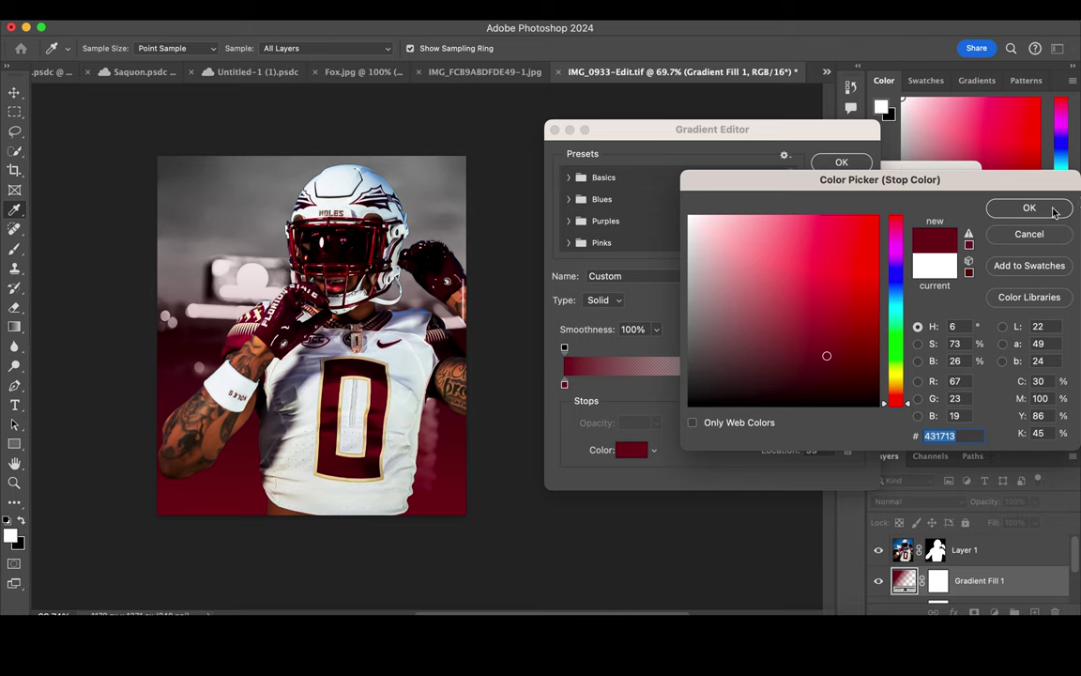
click(1051, 210)
click(841, 163)
click(951, 199)
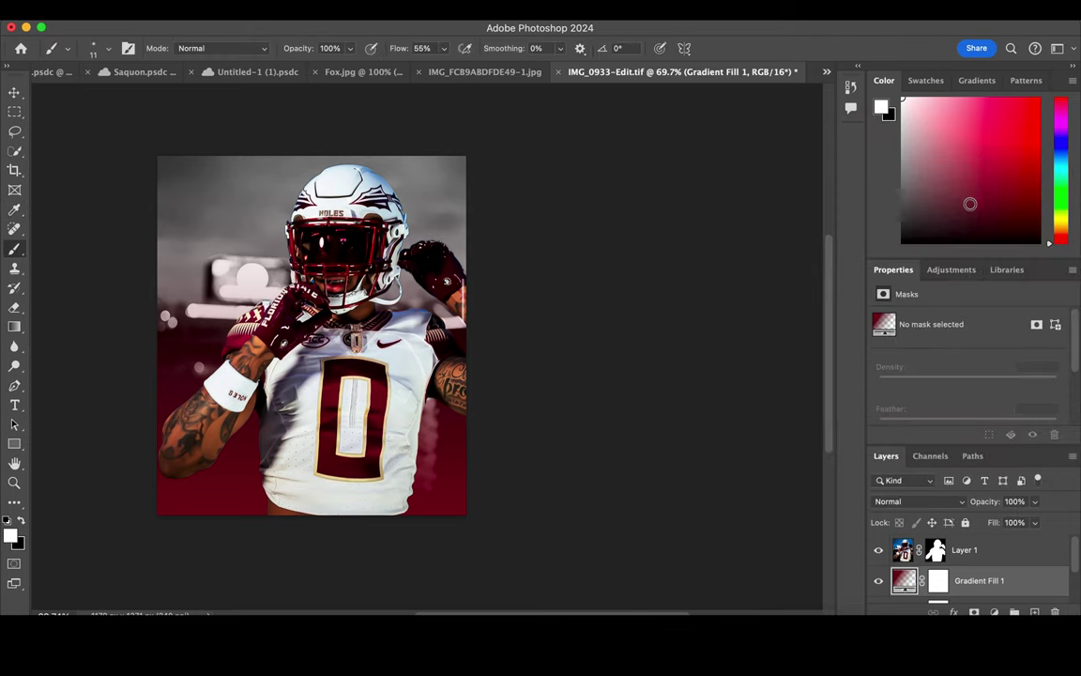
click(906, 501)
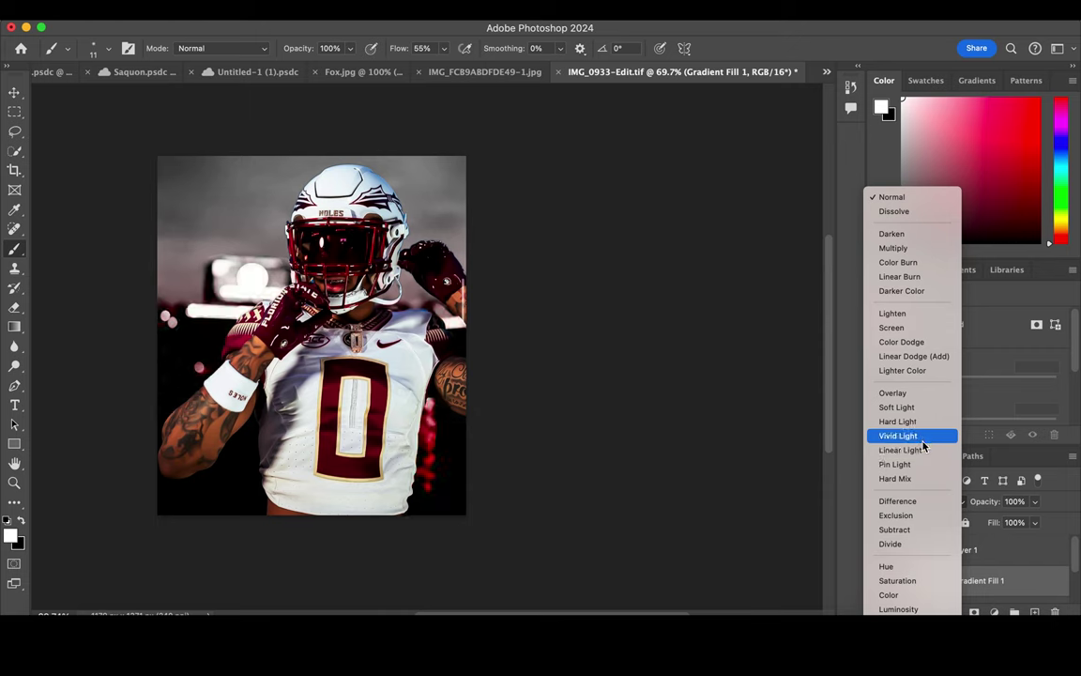
- Blend the maroon gradient as Screen and add a new gradient fill with a cream left stop sampled from the photo
click(915, 328)
click(994, 612)
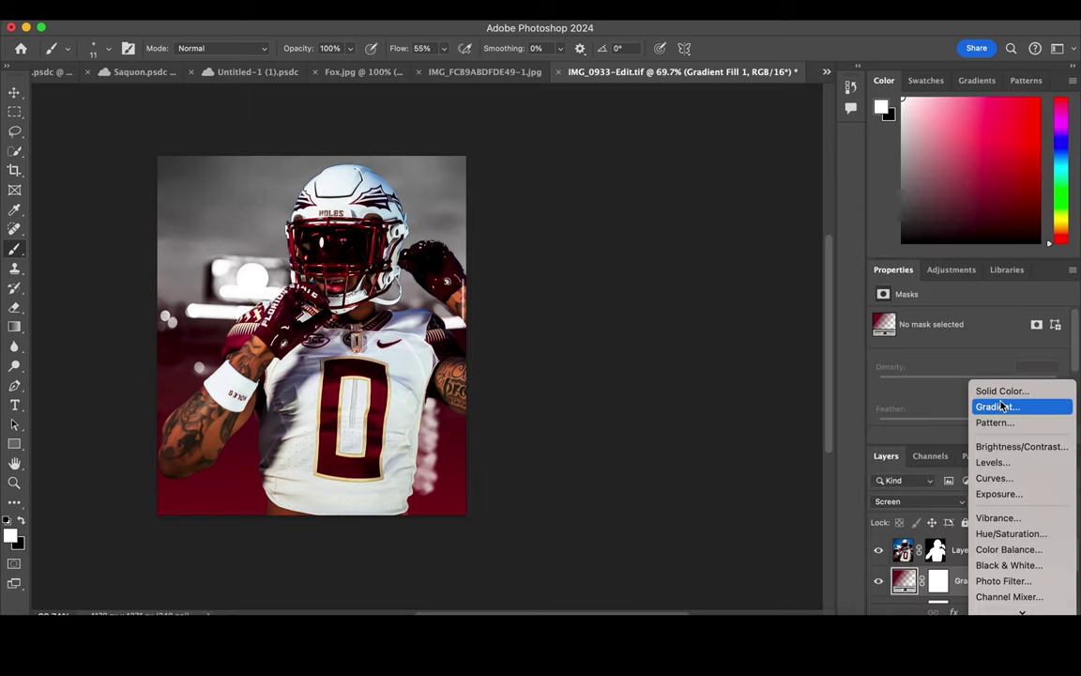
click(1000, 407)
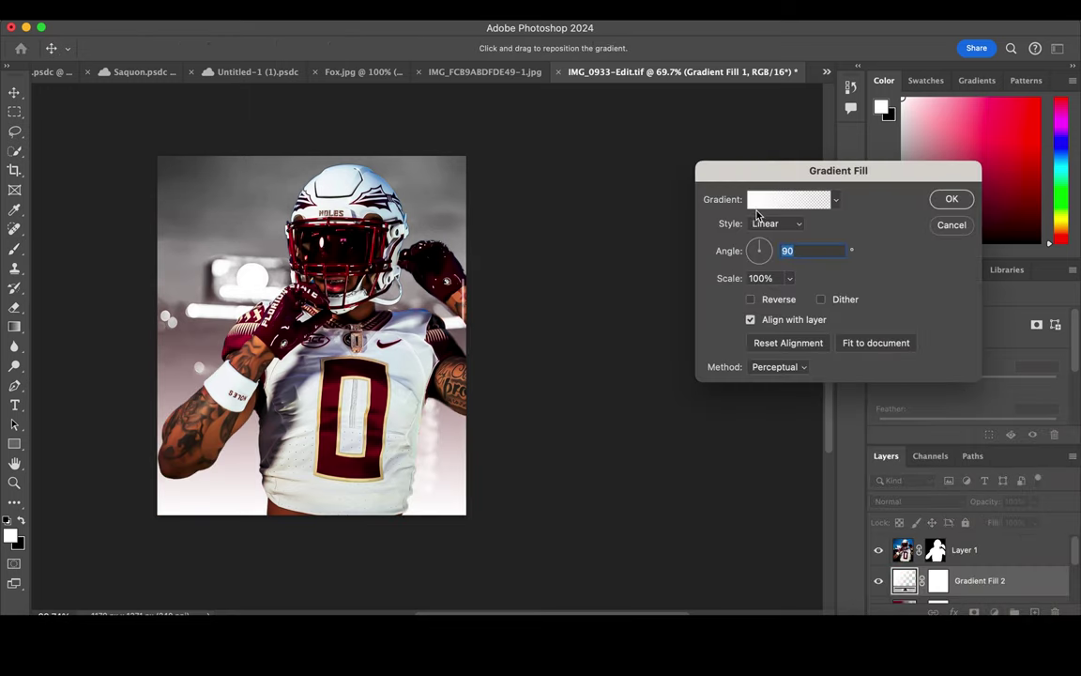
click(756, 201)
double_click(564, 385)
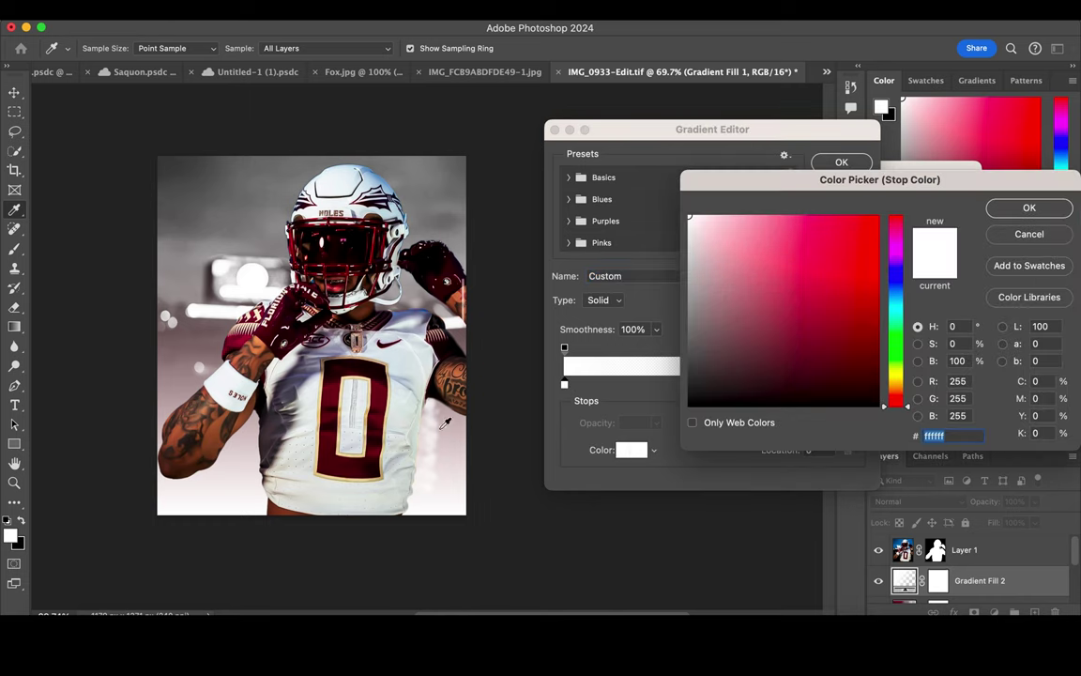
click(355, 350)
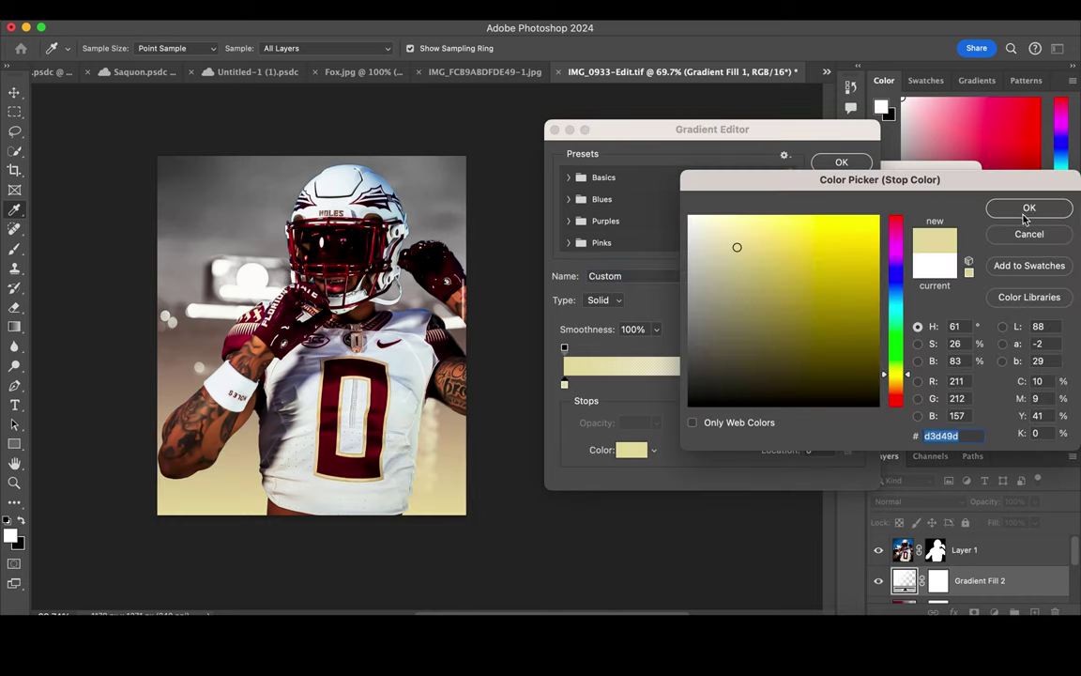
click(1026, 211)
- Sample cream for the right stop too, reverse the gradient, and apply it
click(858, 384)
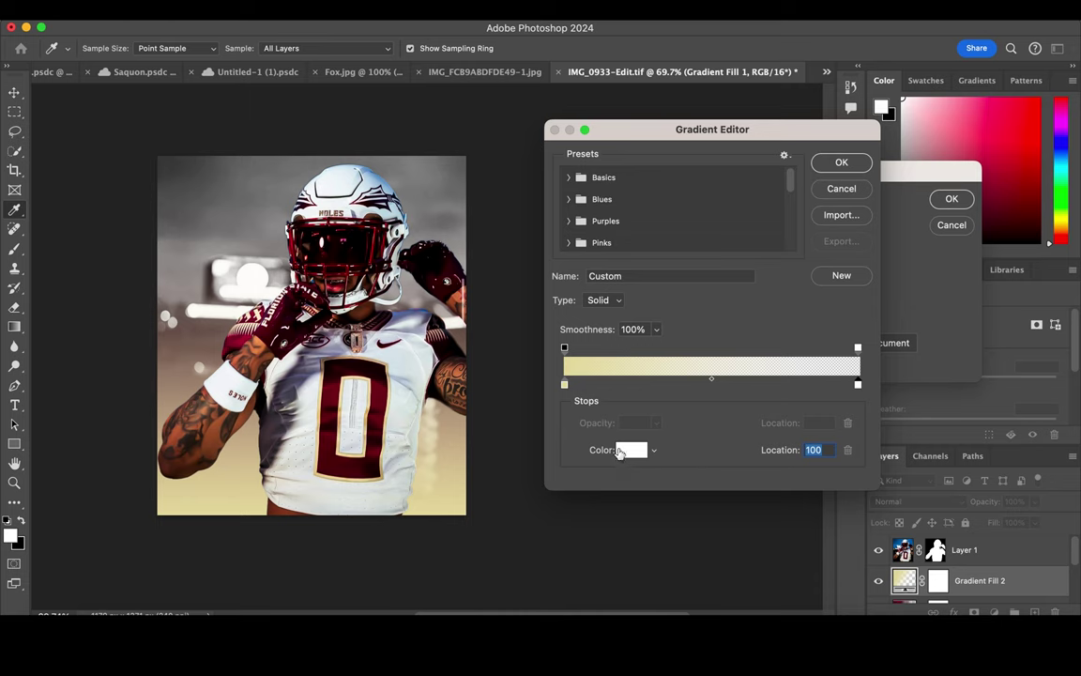
click(619, 452)
click(356, 349)
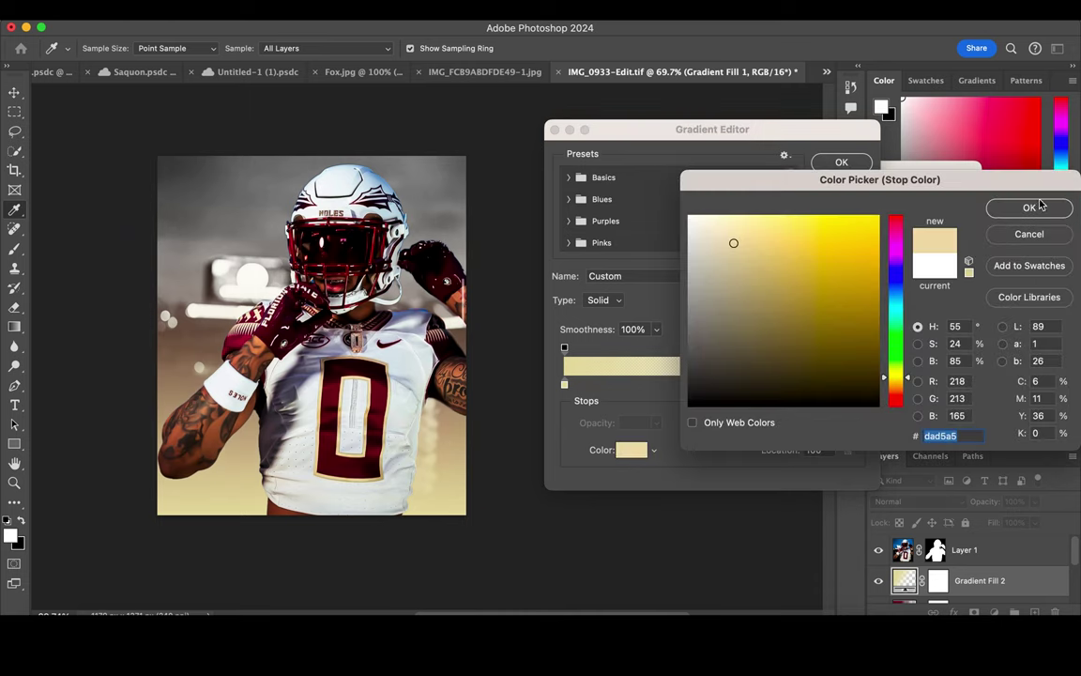
click(1029, 208)
click(842, 162)
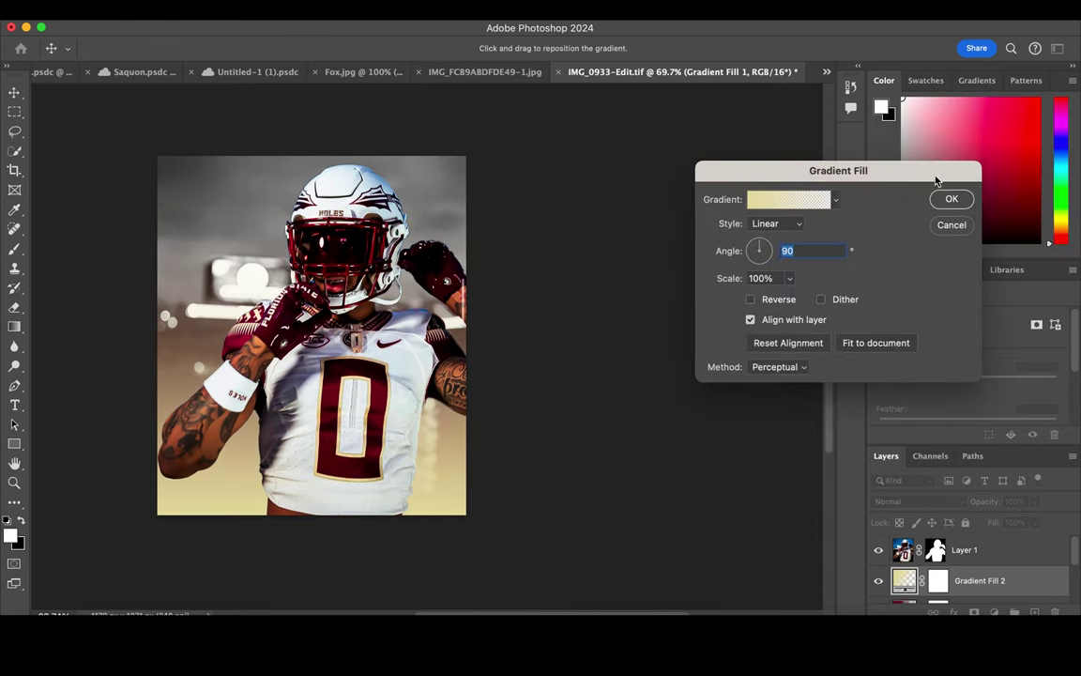
click(751, 299)
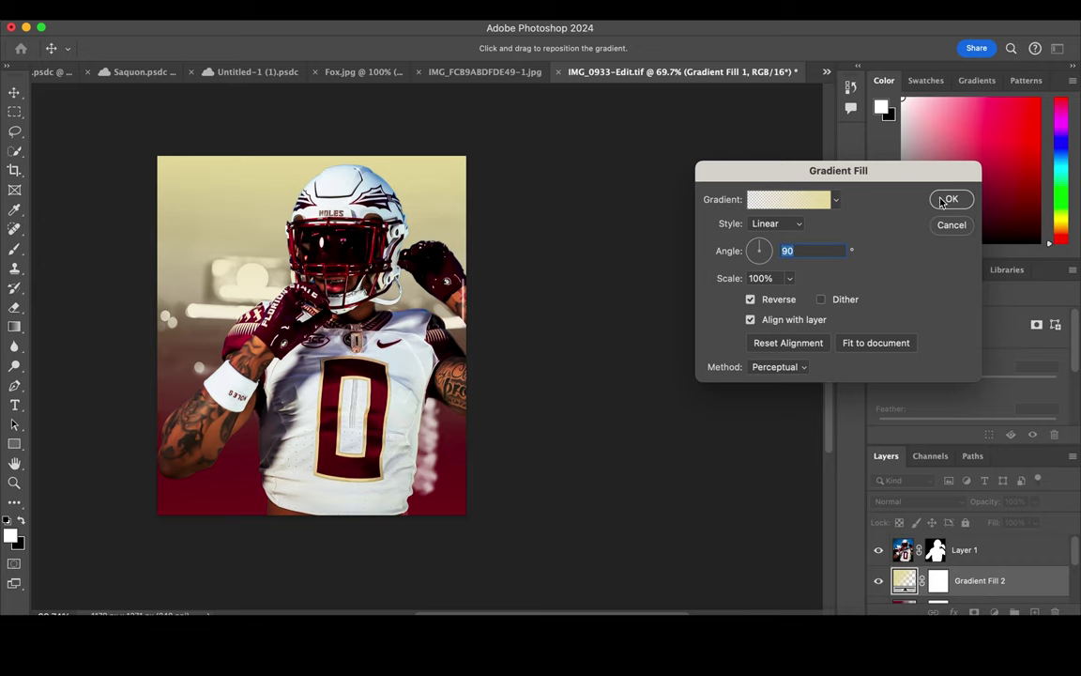
click(950, 199)
click(905, 501)
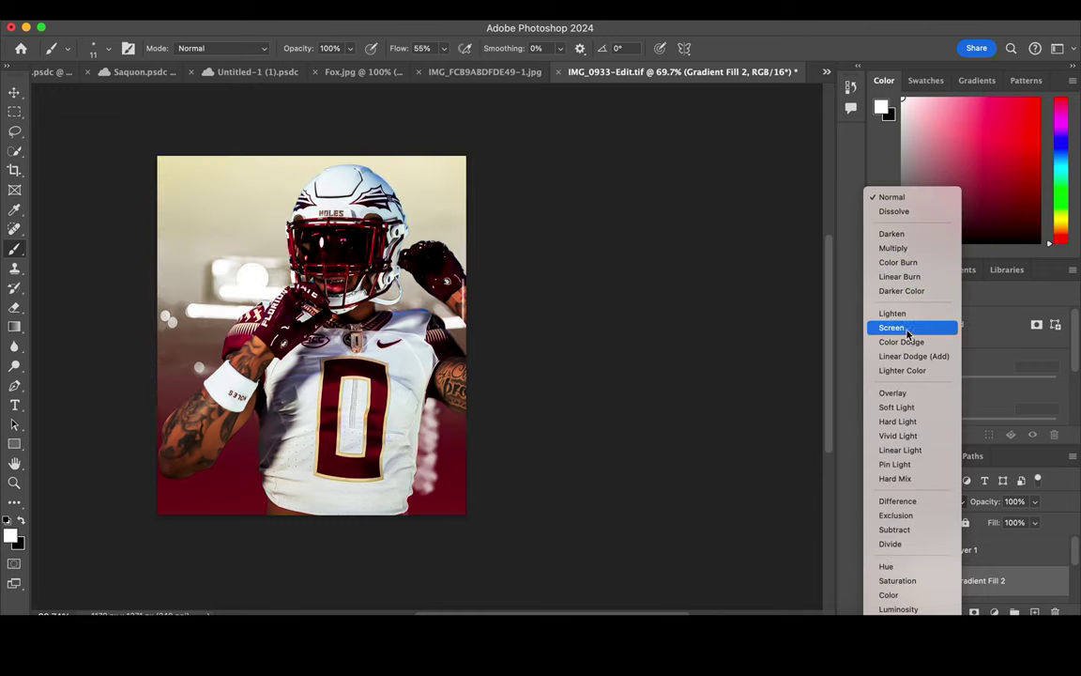
- Screen the cream gradient and add a Levels layer with black 28 and midtone 1.06
click(906, 329)
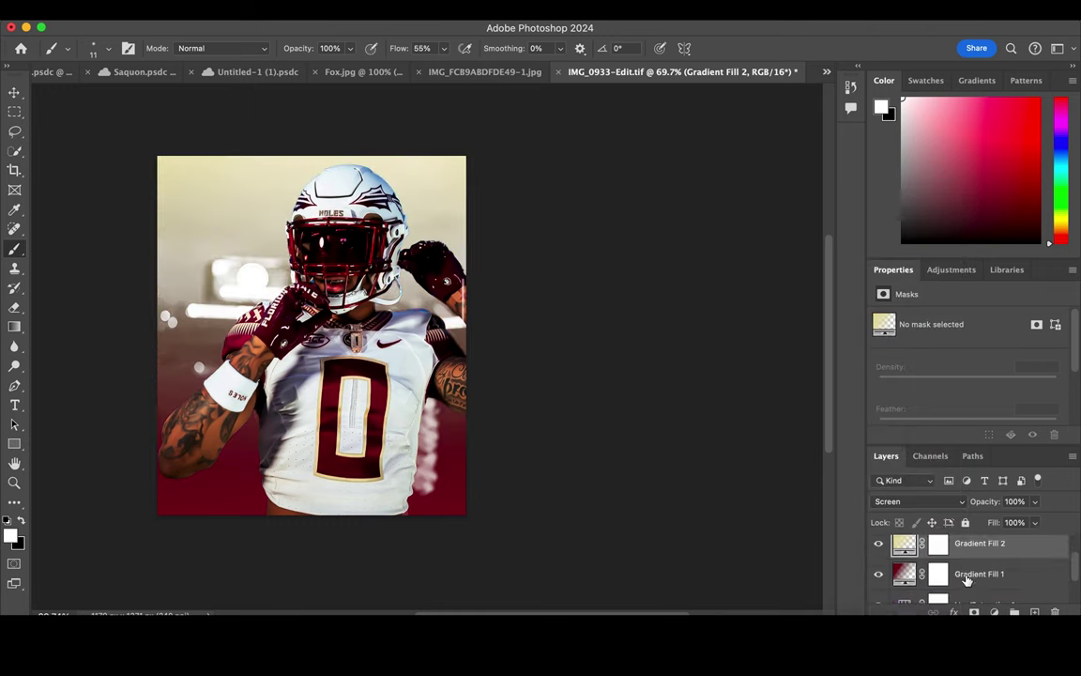
scroll(967, 579, down, 1)
click(994, 612)
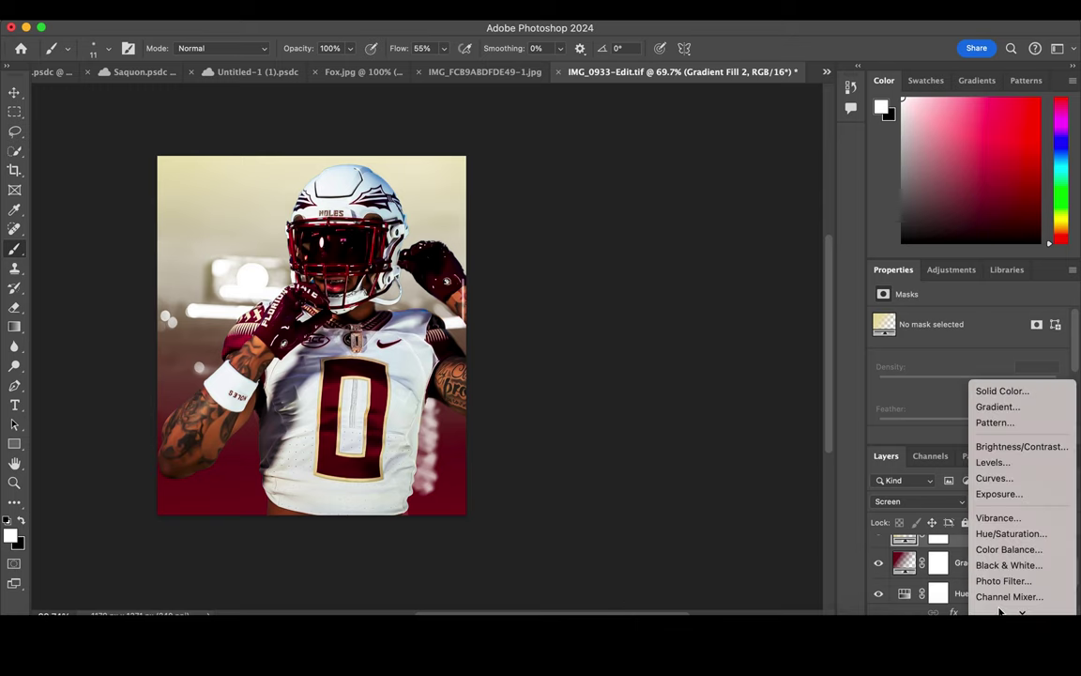
click(1003, 463)
scroll(929, 355, down, 3)
drag(898, 360, 903, 368)
drag(989, 363, 987, 365)
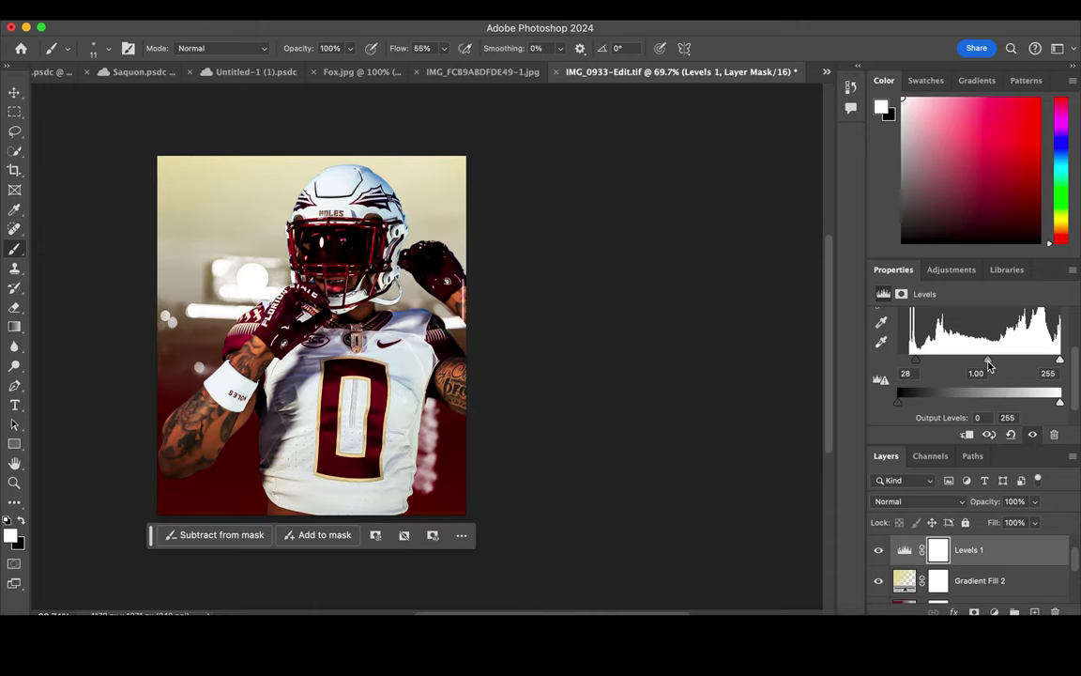
- Duplicate Gradient Fill 2 and set the copy's blend mode to Hard Light
click(988, 584)
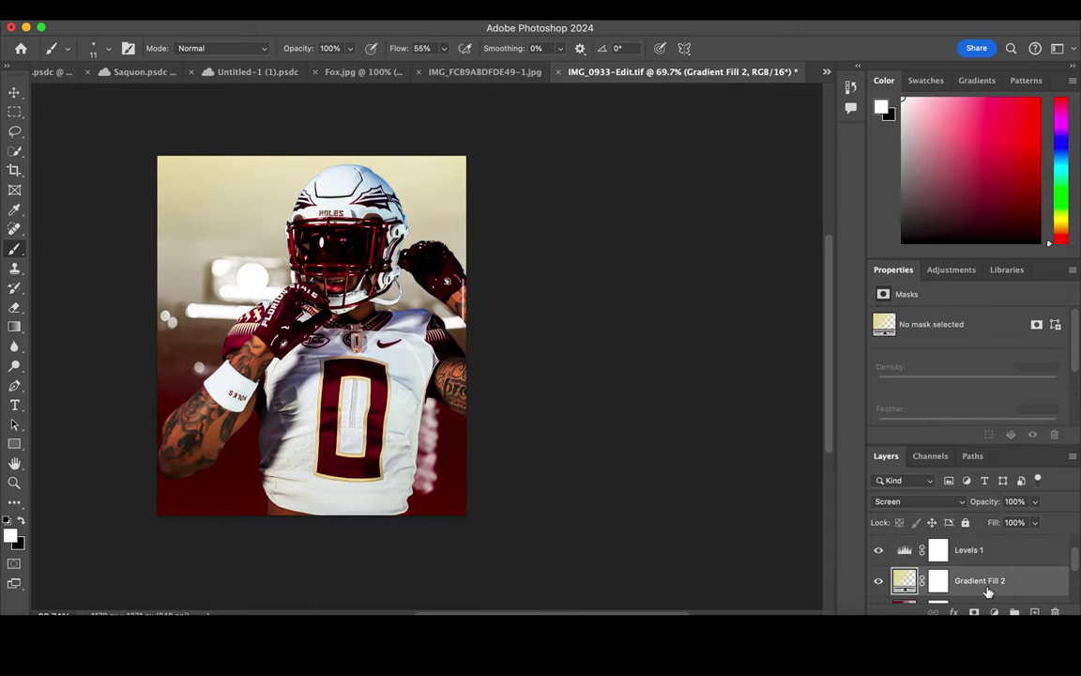
key(ctrl+j)
click(928, 503)
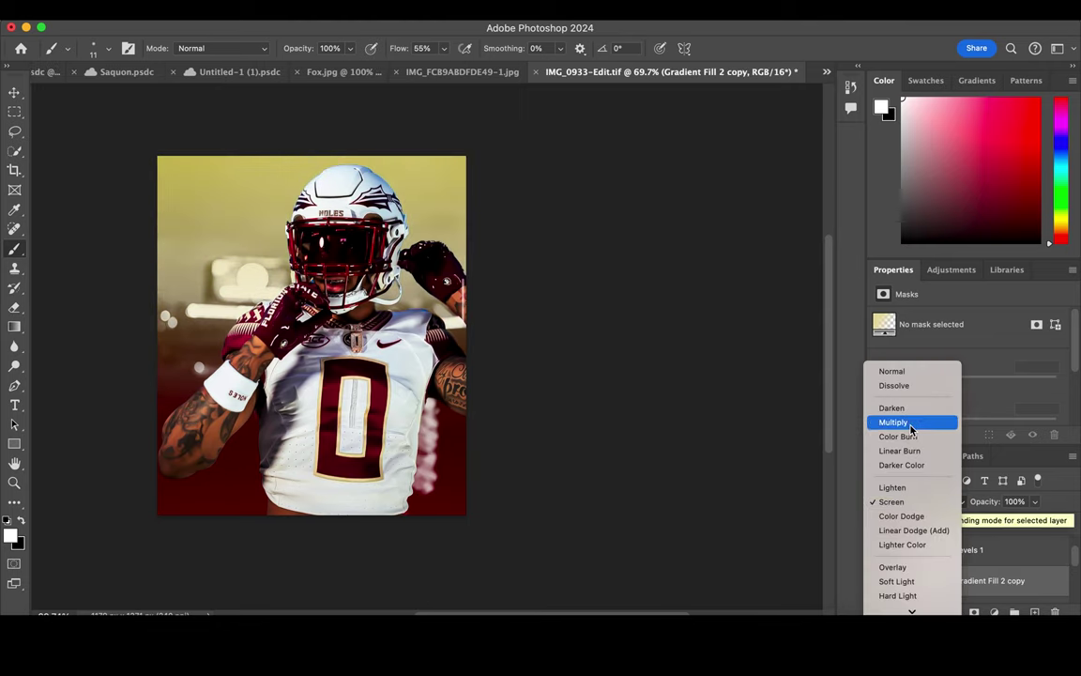
click(919, 597)
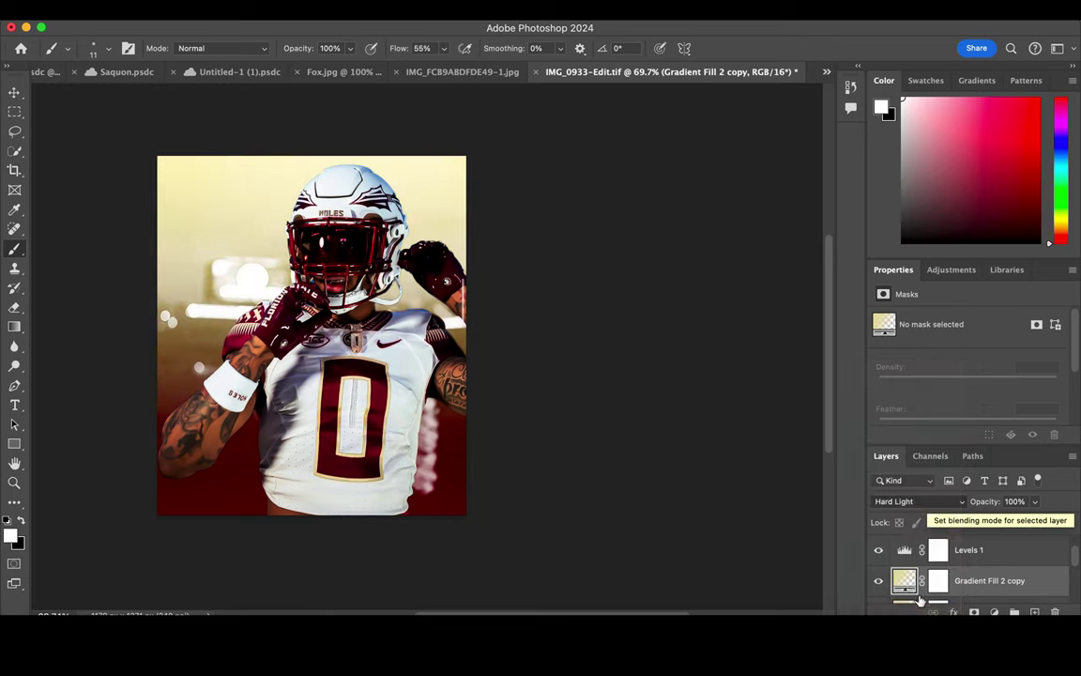
click(937, 554)
click(954, 611)
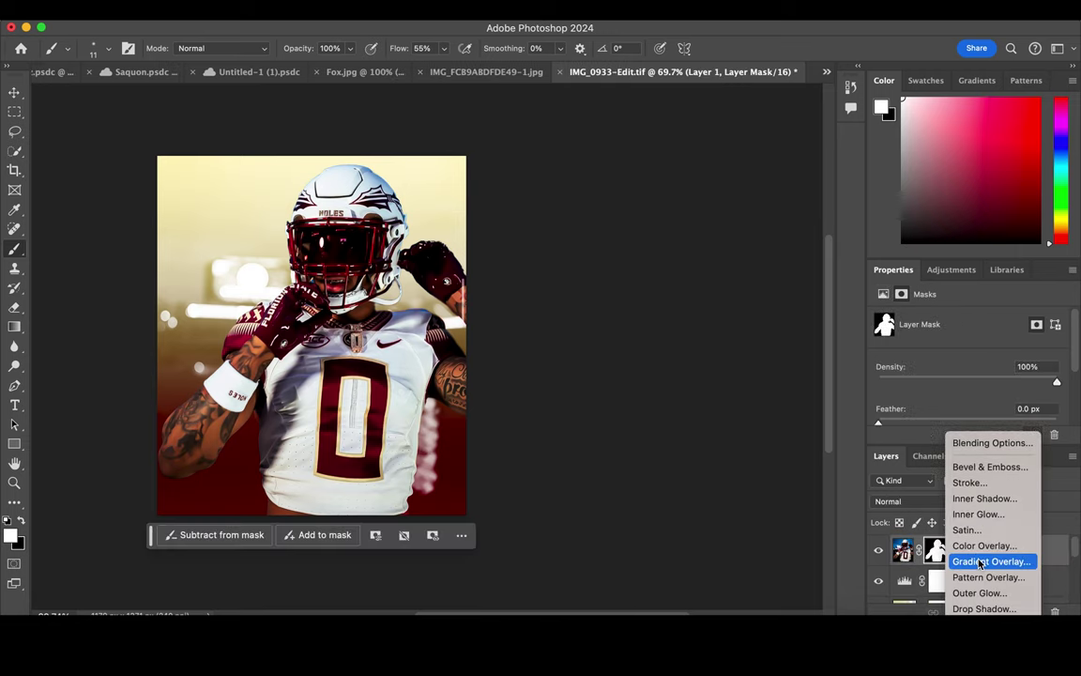
- Add an Outer Glow to Layer 1: cream ffffe3, Overlay blend mode, size 81 px
click(988, 593)
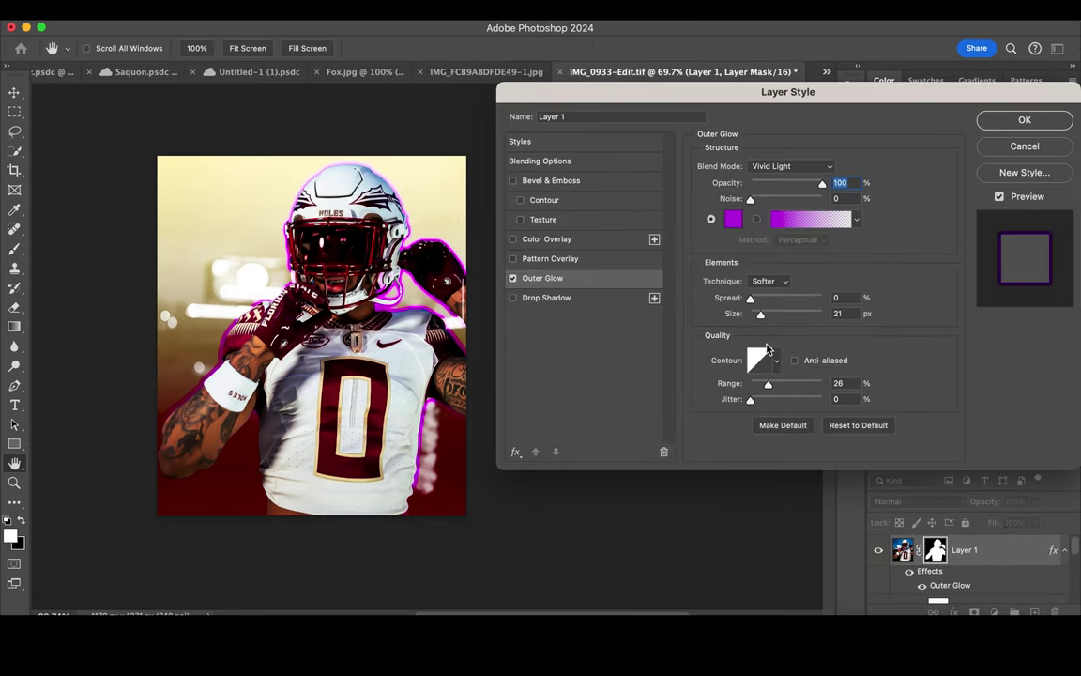
click(735, 221)
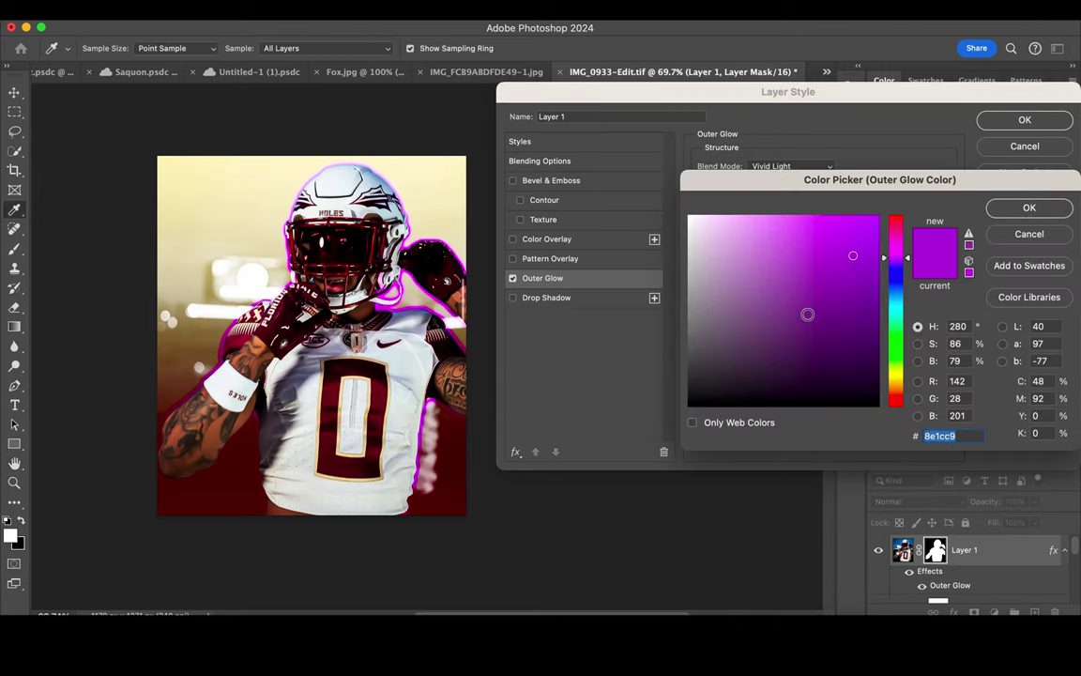
drag(900, 242, 896, 216)
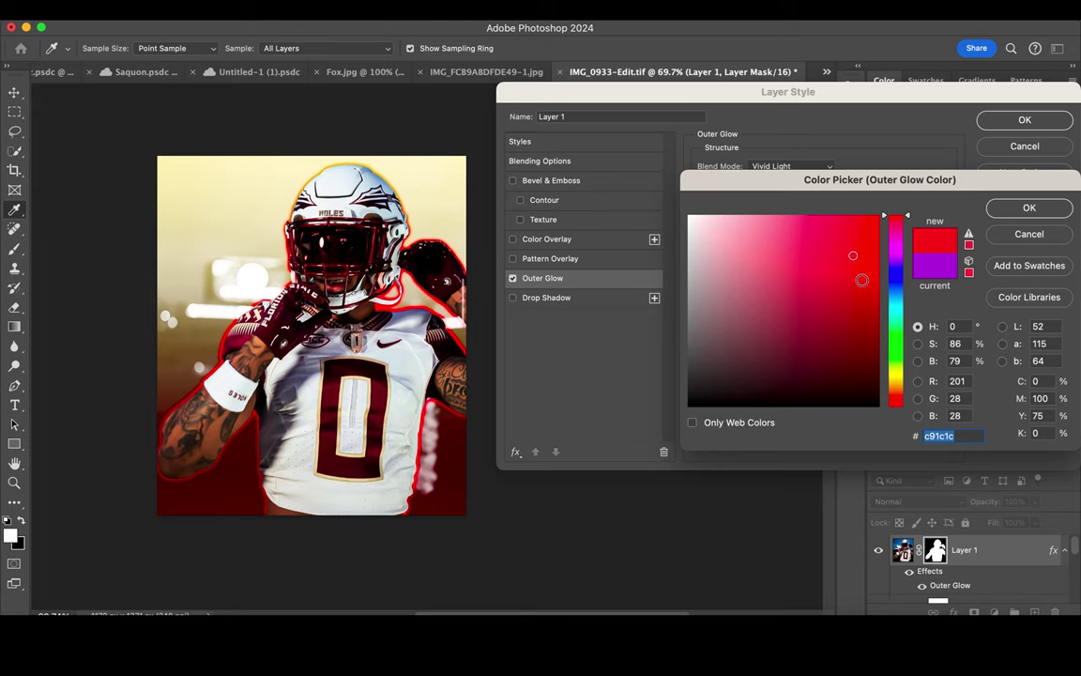
click(897, 375)
click(735, 213)
click(749, 232)
drag(749, 232, 710, 204)
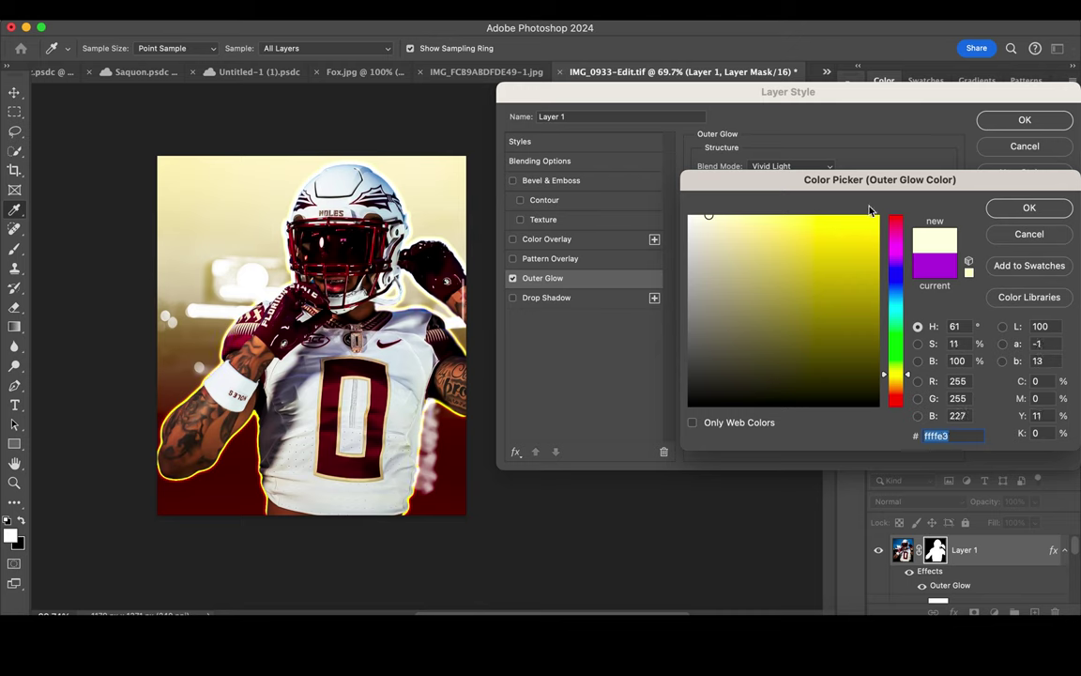
click(1030, 207)
click(793, 167)
click(764, 125)
mouse_move(761, 314)
mouse_down()
mouse_move(789, 314)
mouse_move(763, 314)
mouse_move(780, 314)
mouse_up()
click(1024, 121)
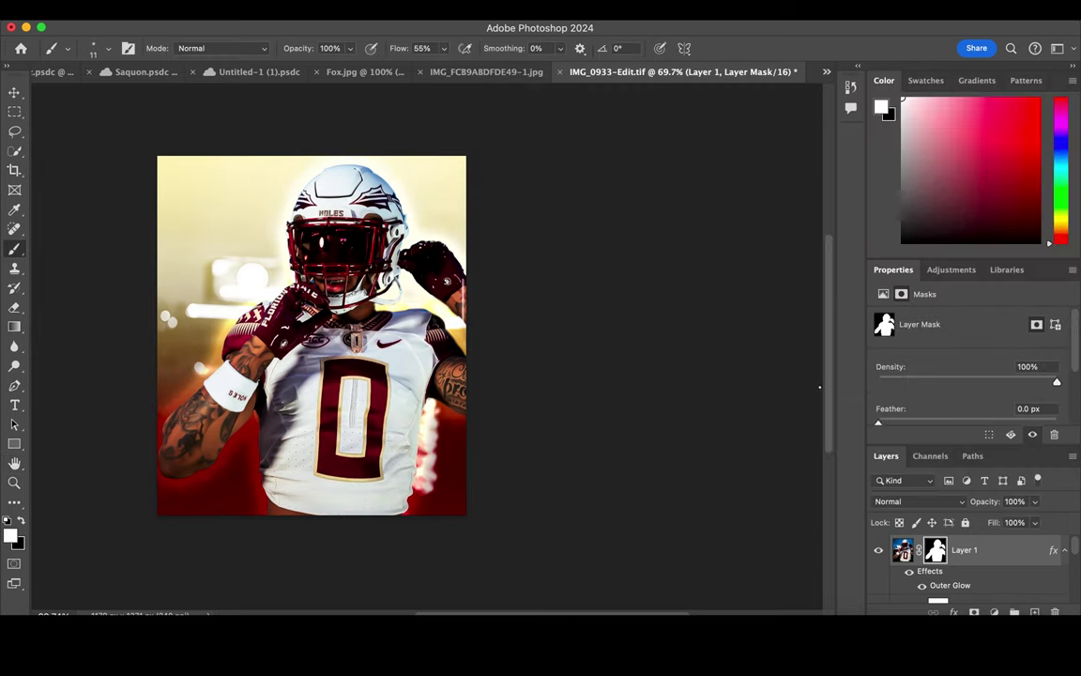
- Select the Hue/Saturation 1 layer in the Layers panel
scroll(967, 570, up, 3)
scroll(967, 570, down, 2)
scroll(967, 569, down, 3)
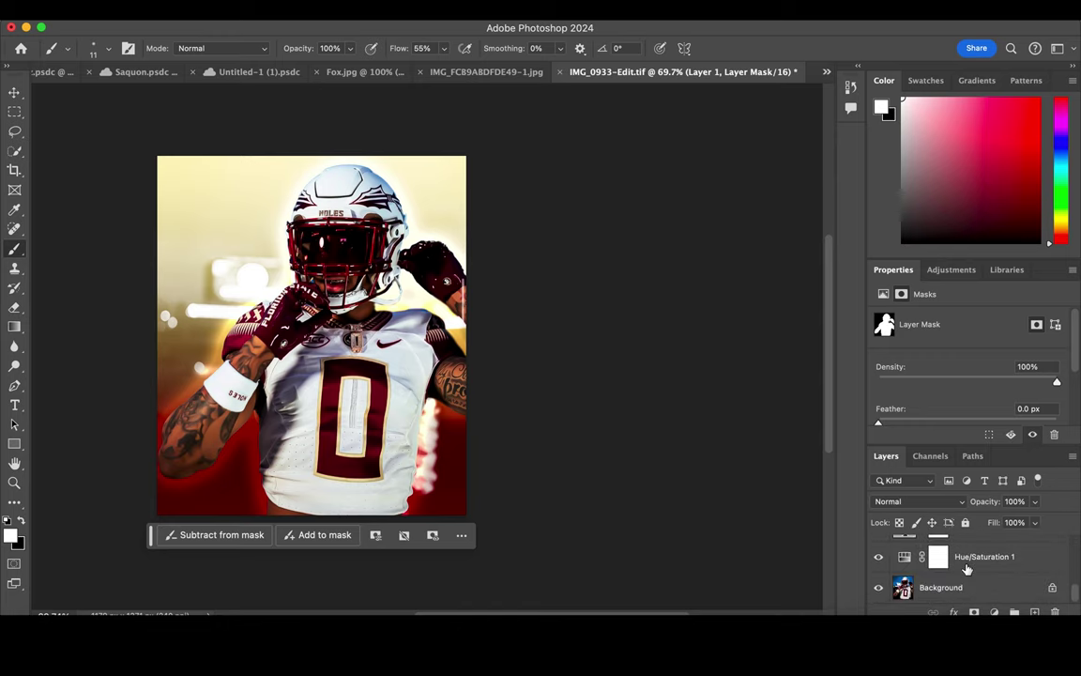
click(966, 566)
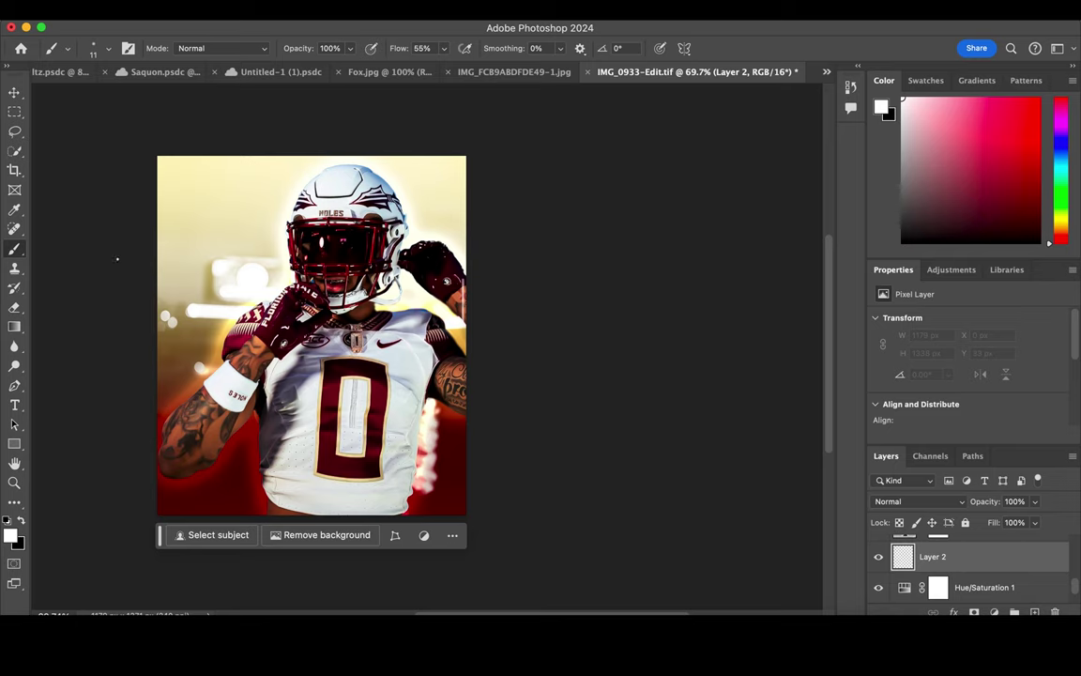
- Try several downloaded stroke brushes in the Brush Preset picker, ending on swirly14.jpg
click(109, 49)
scroll(106, 236, down, 5)
scroll(105, 235, down, 5)
scroll(105, 236, down, 5)
click(105, 239)
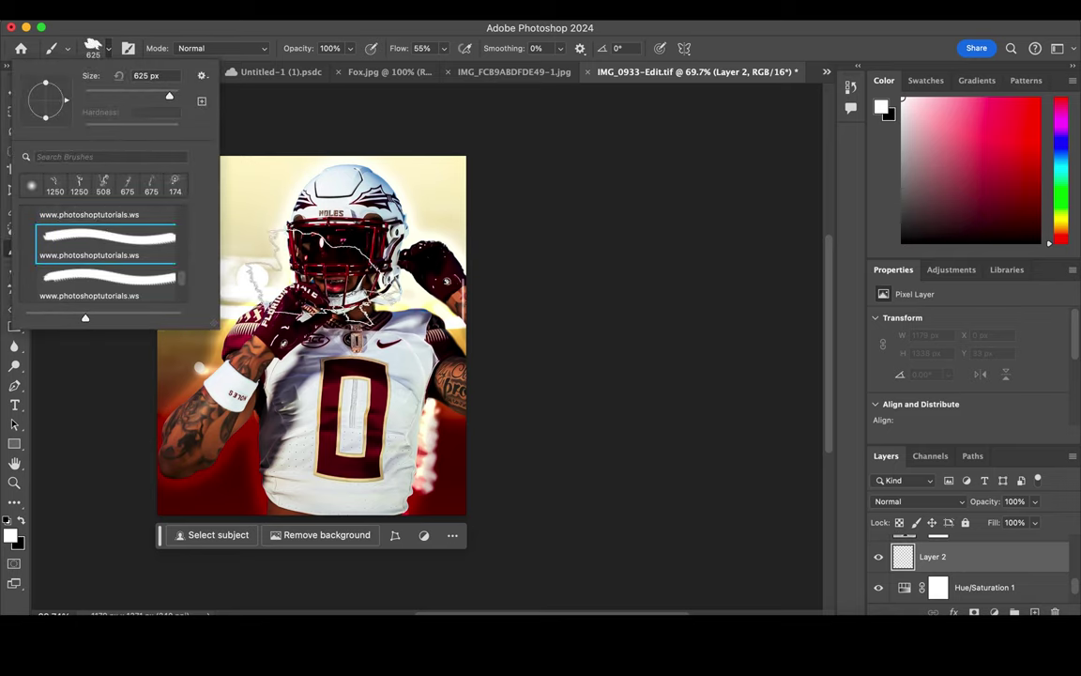
click(105, 276)
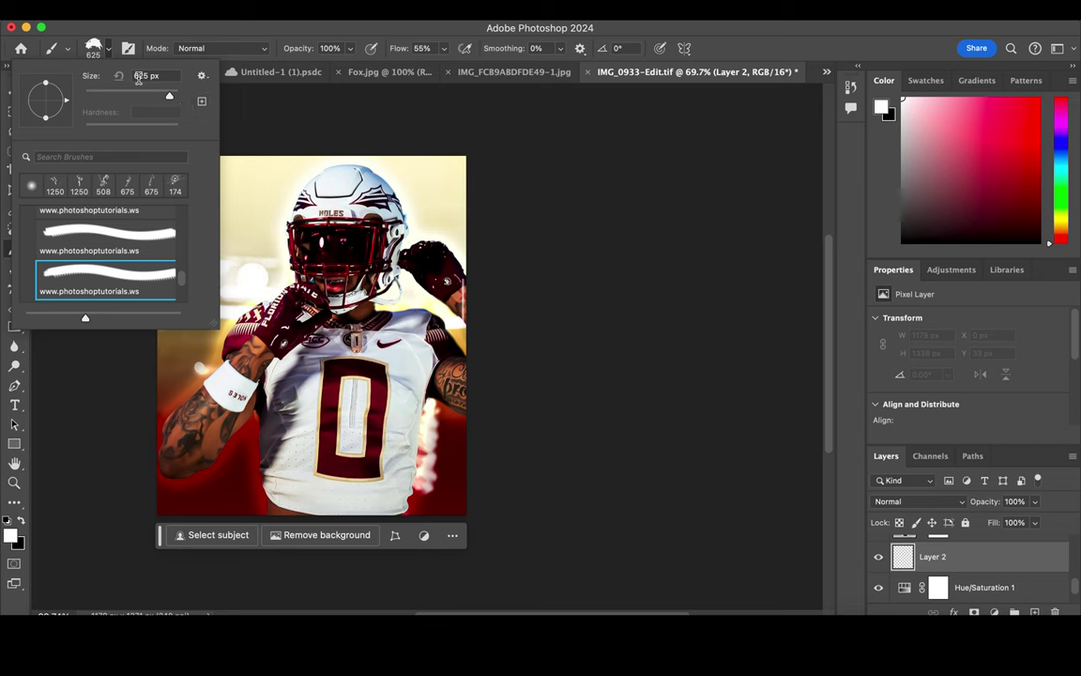
scroll(156, 234, down, 1)
click(105, 265)
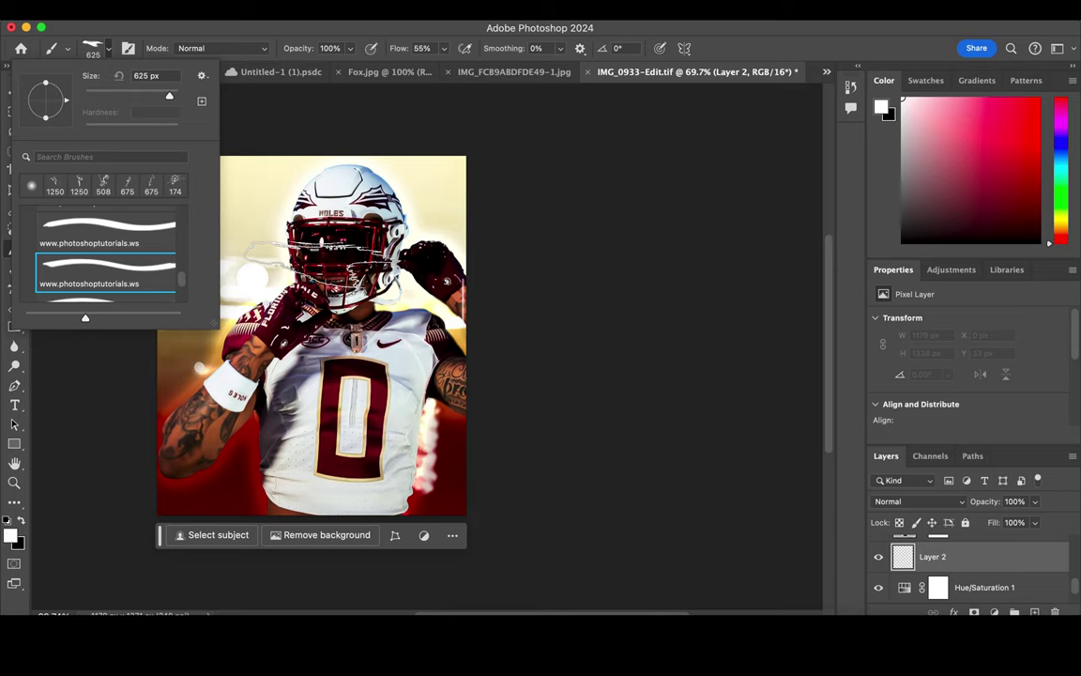
scroll(120, 254, down, 1)
click(120, 247)
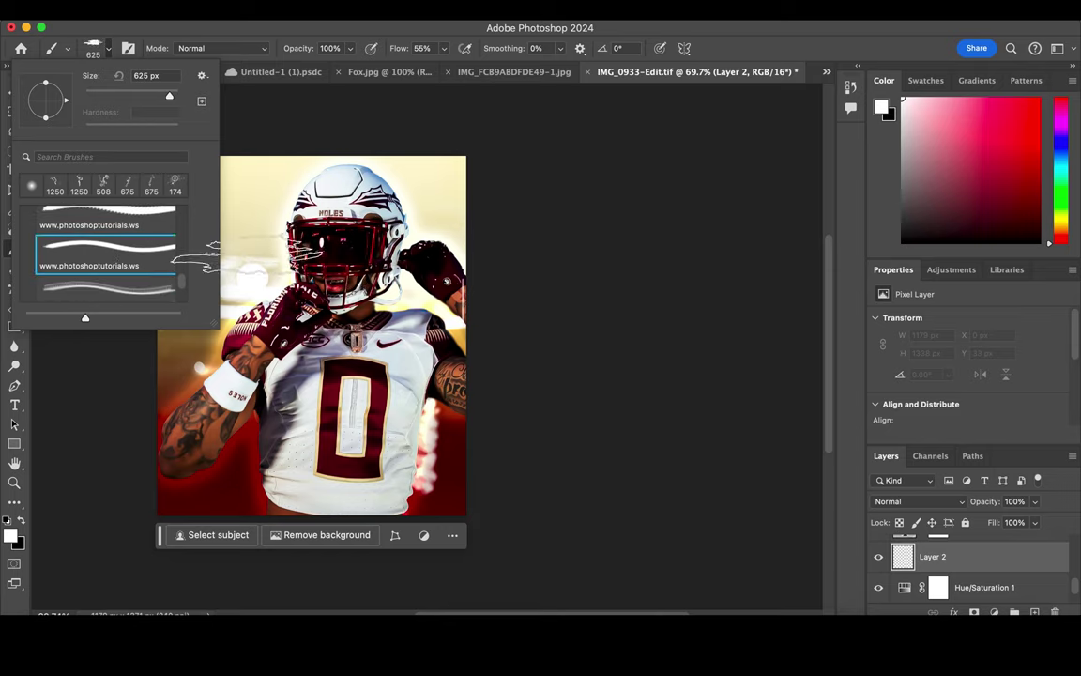
scroll(143, 272, down, 1)
click(143, 272)
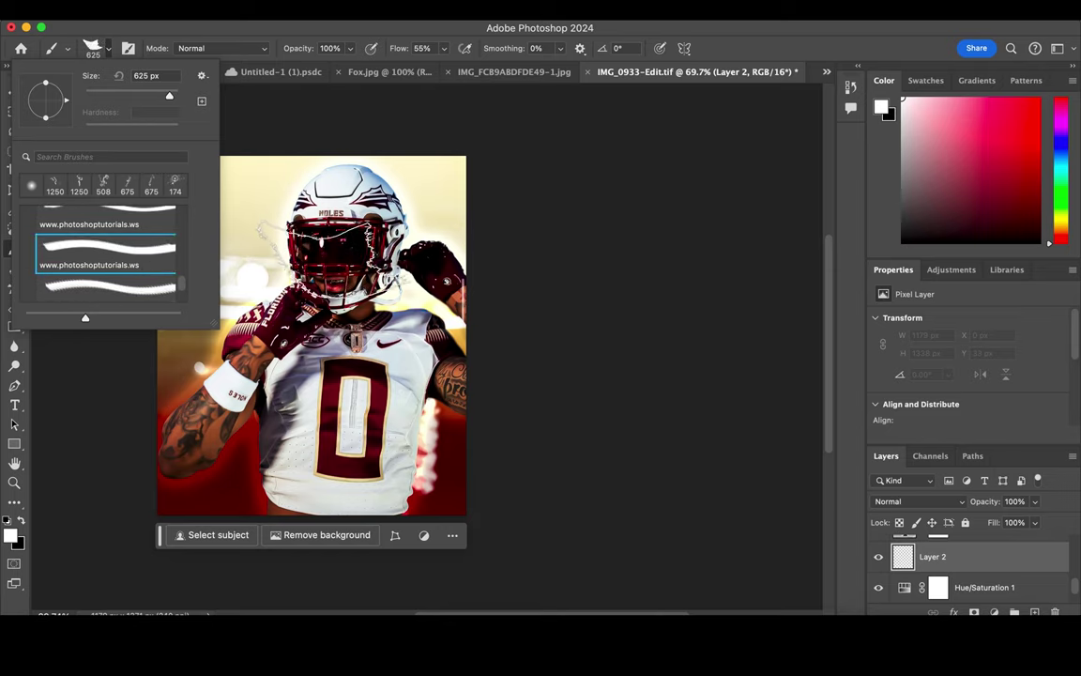
scroll(152, 270, down, 2)
click(152, 270)
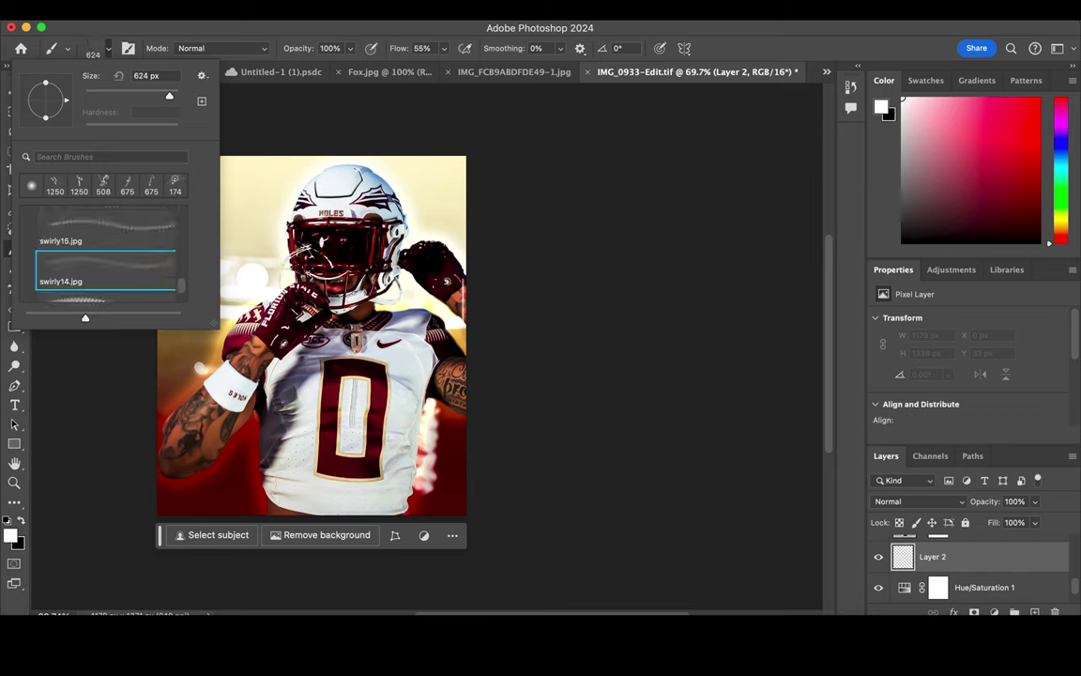
- Try the Tank Pattern Grunge brushes, settle on a 2000 px swirl brush, and show transform handles
scroll(129, 239, down, 2)
click(134, 243)
click(134, 280)
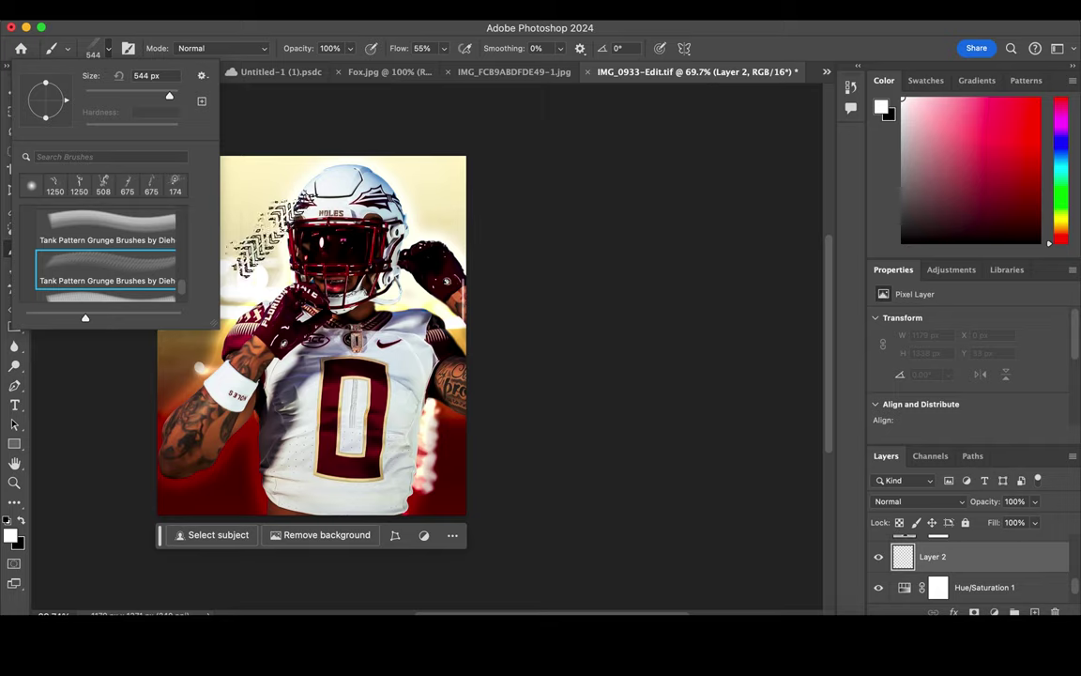
scroll(119, 282, down, 1)
click(119, 282)
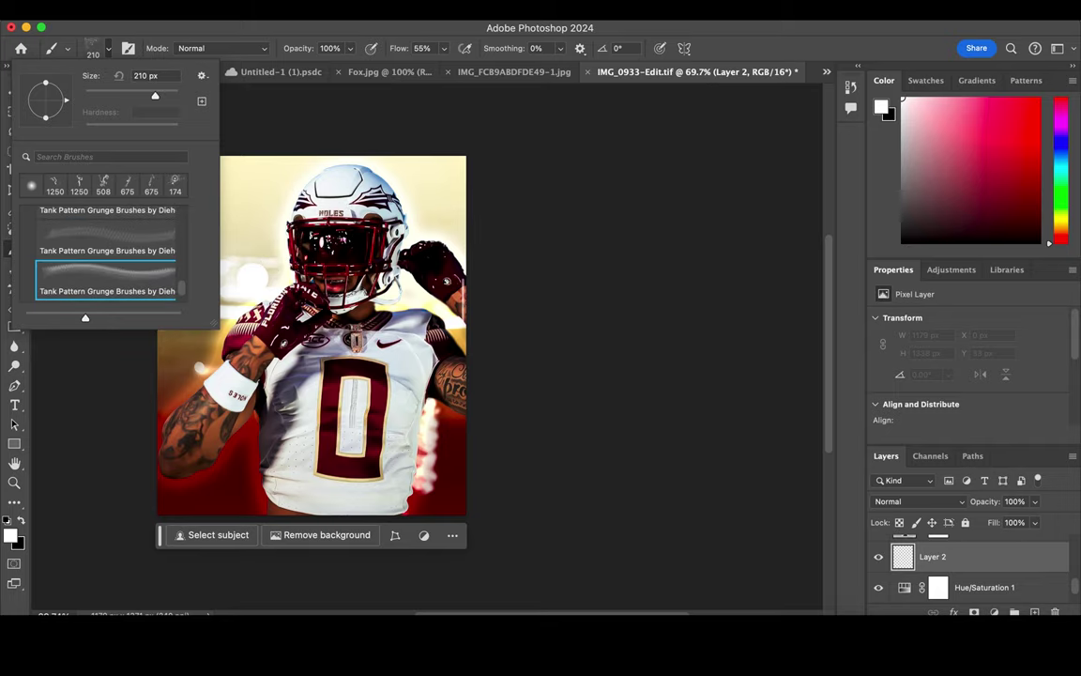
click(141, 281)
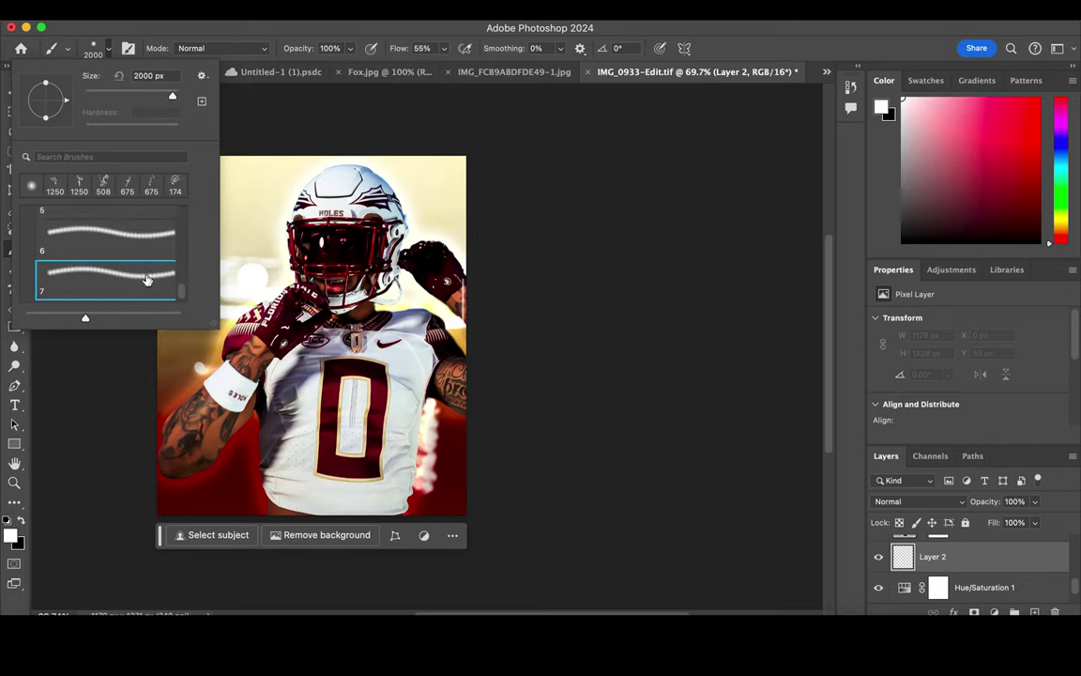
click(211, 310)
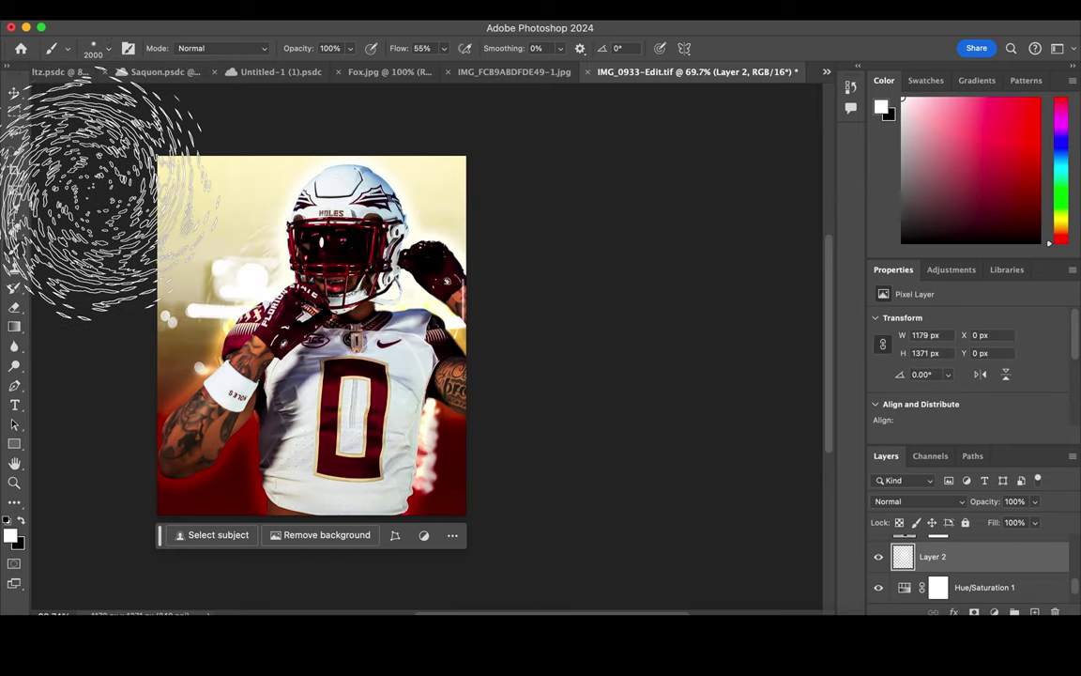
click(15, 93)
click(200, 50)
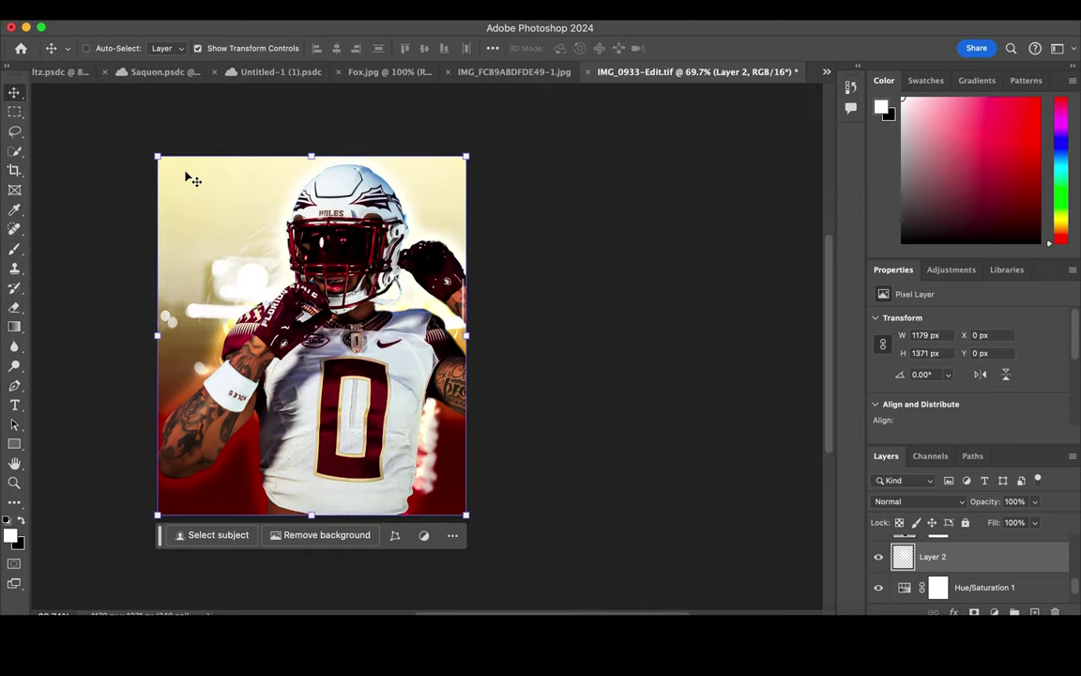
- Scale the swirl layer up to 1700×1977 px and shift it up-left over the photo
drag(157, 157, 81, 68)
key(Return)
drag(329, 259, 349, 319)
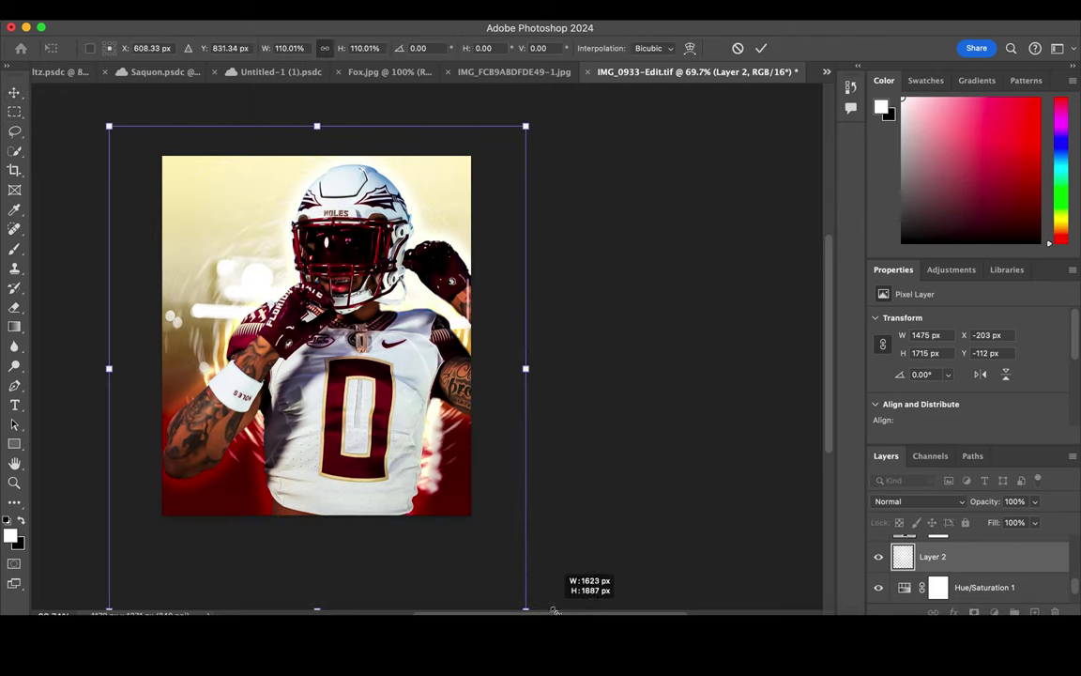
drag(495, 573, 554, 608)
key(Return)
drag(434, 446, 407, 420)
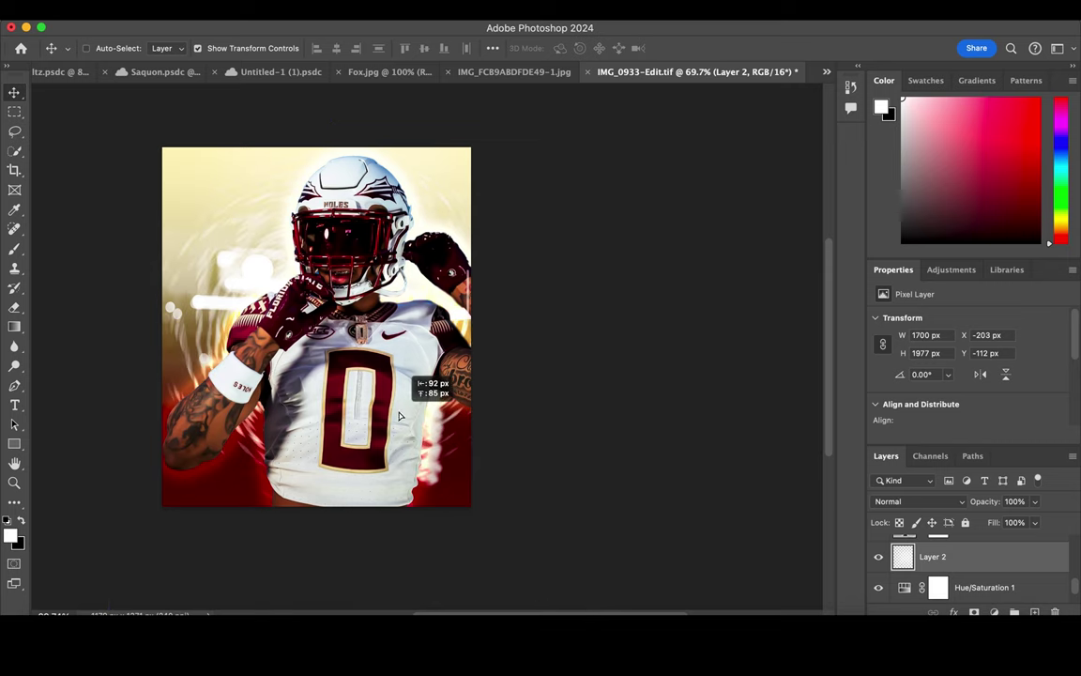
click(197, 48)
- Set Layer 2 to Overlay blend mode and move it just above Gradient Fill 2 copy
click(896, 502)
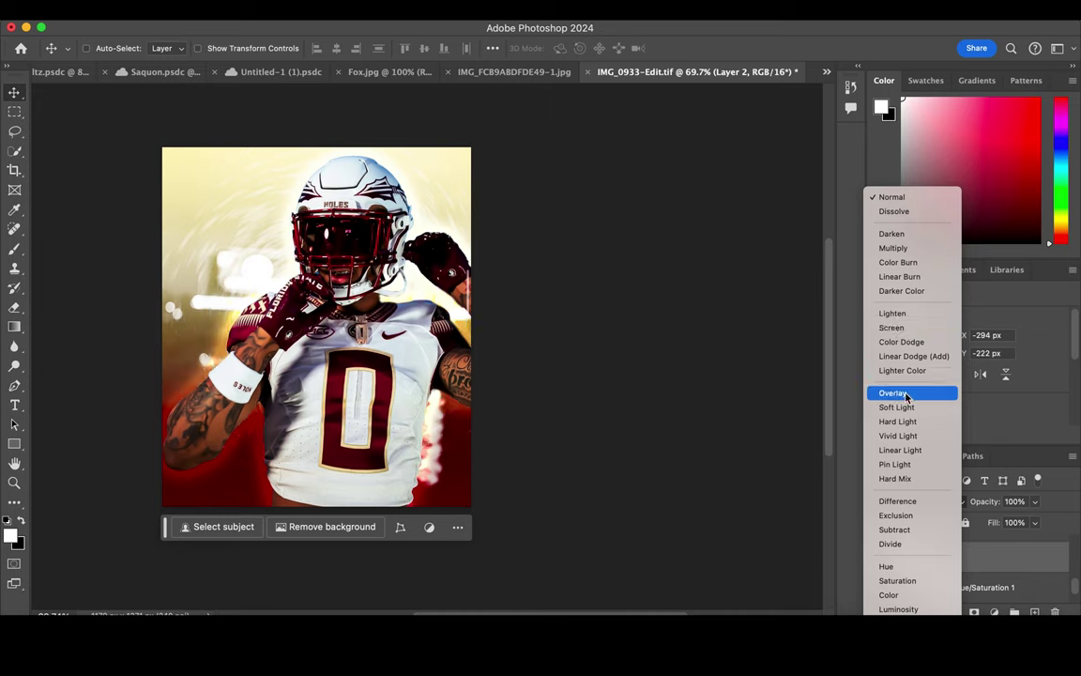
click(906, 397)
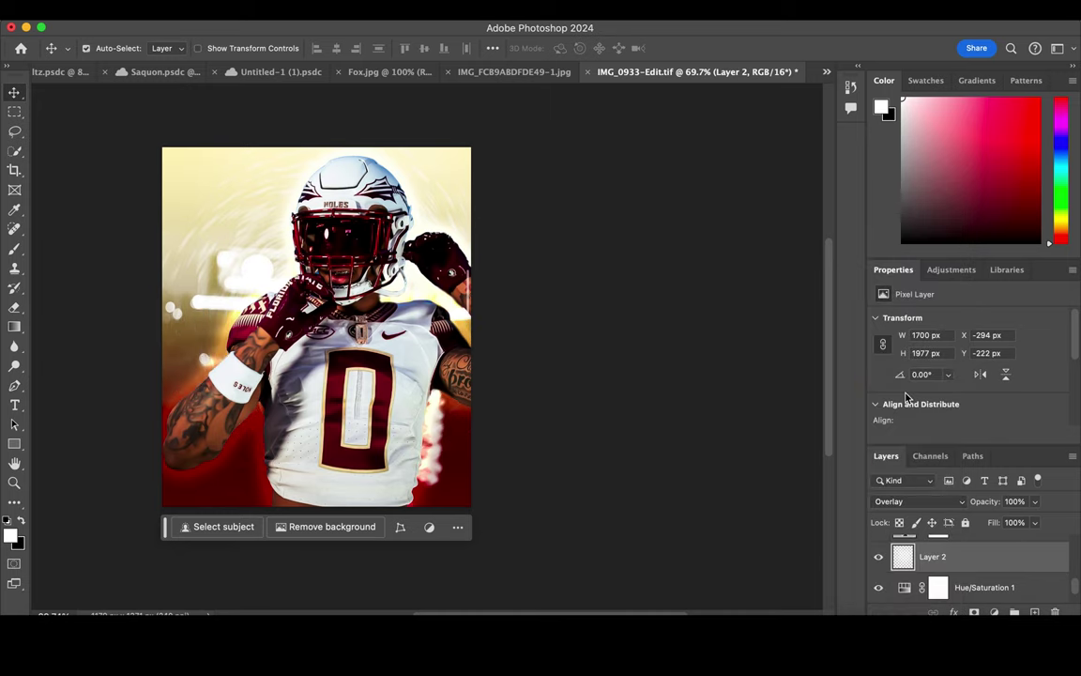
mouse_move(993, 558)
mouse_down()
mouse_move(982, 565)
mouse_move(979, 545)
mouse_up()
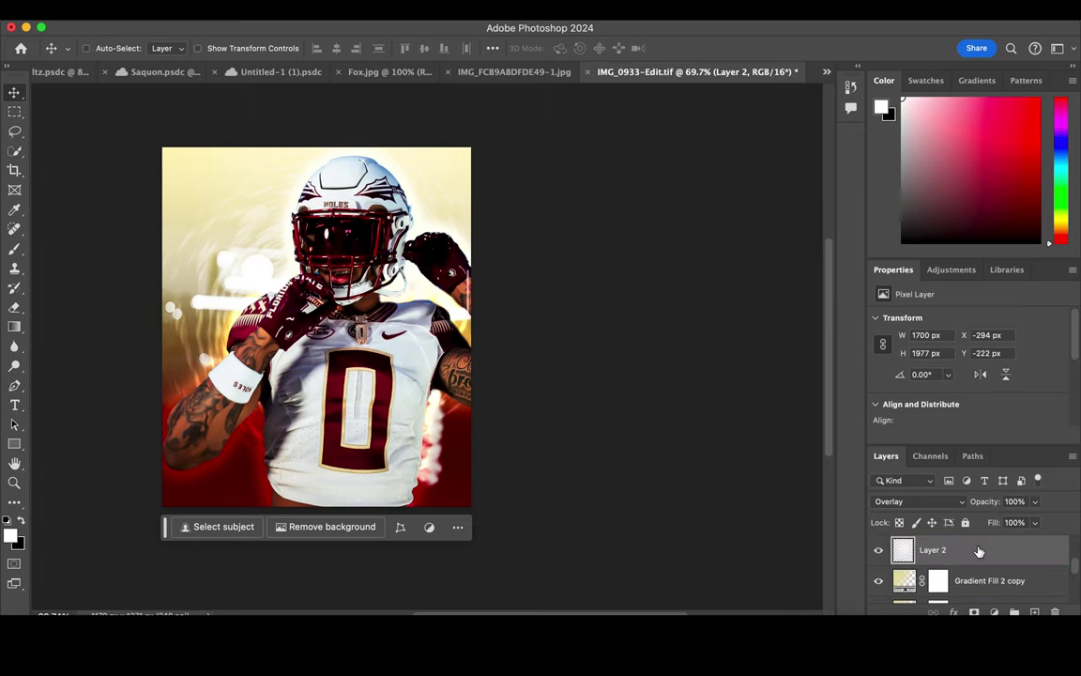
- Duplicate the swirl layer, keeping the copy in Overlay blend mode
scroll(962, 559, up, 2)
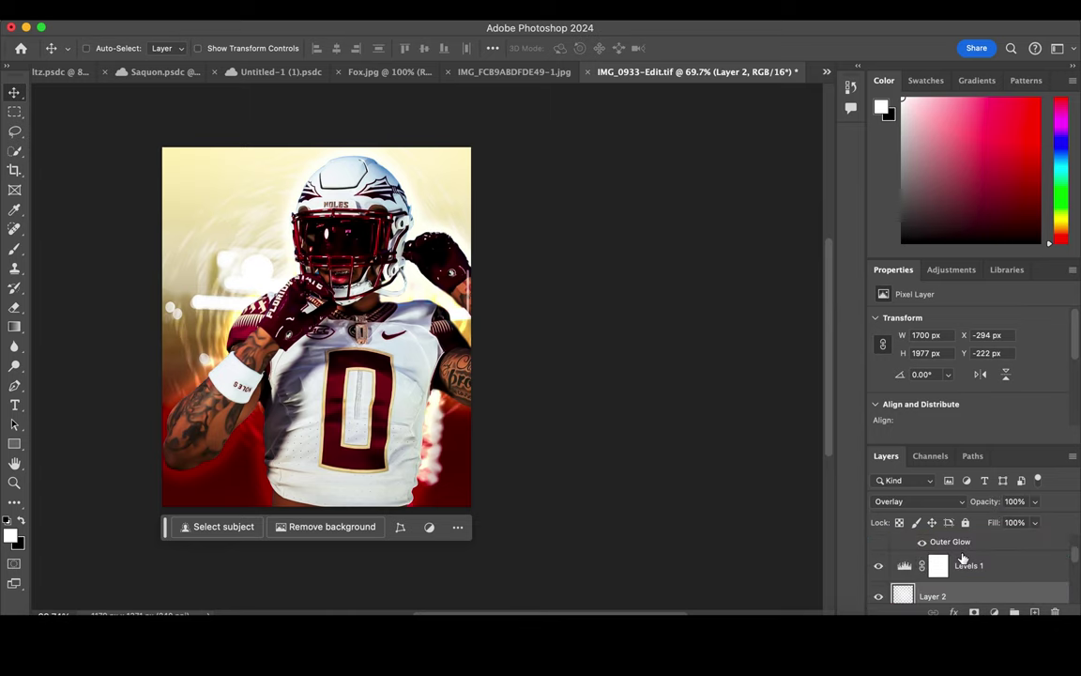
key(ctrl+j)
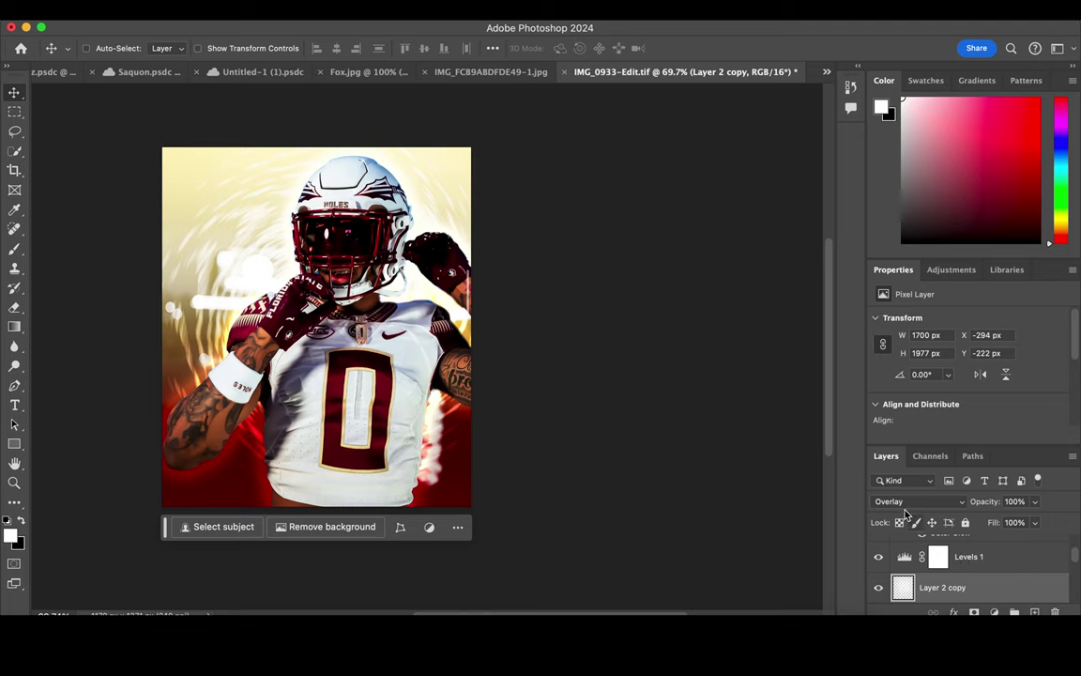
click(907, 503)
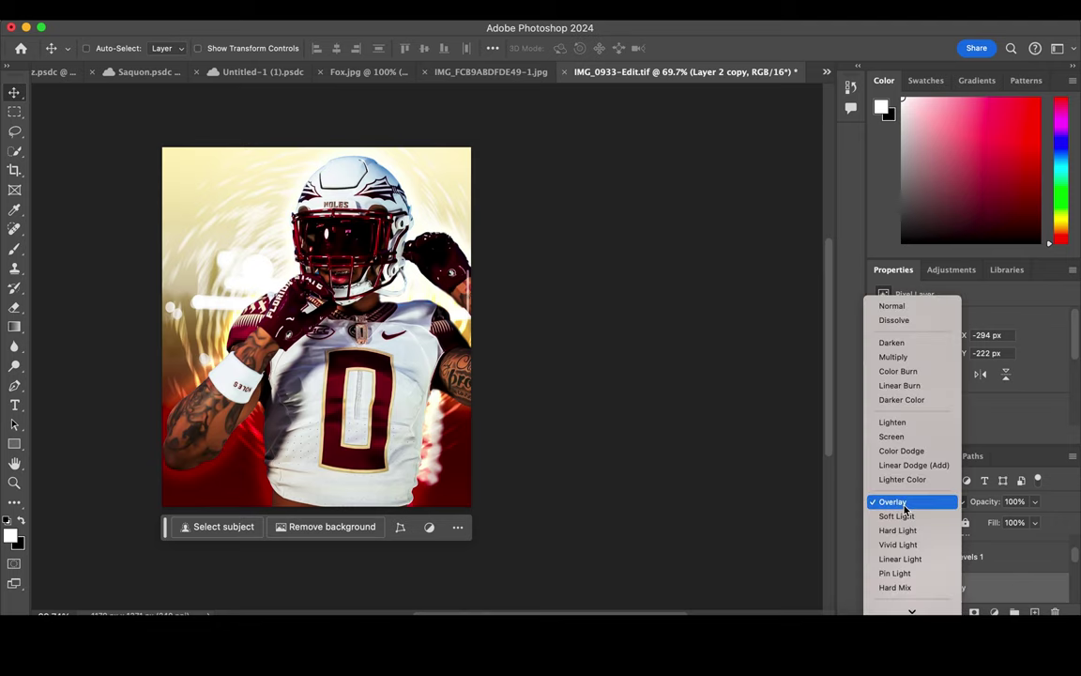
click(855, 443)
- Give the swirl copy a pure white #ffffff Color Overlay effect
click(956, 611)
click(984, 589)
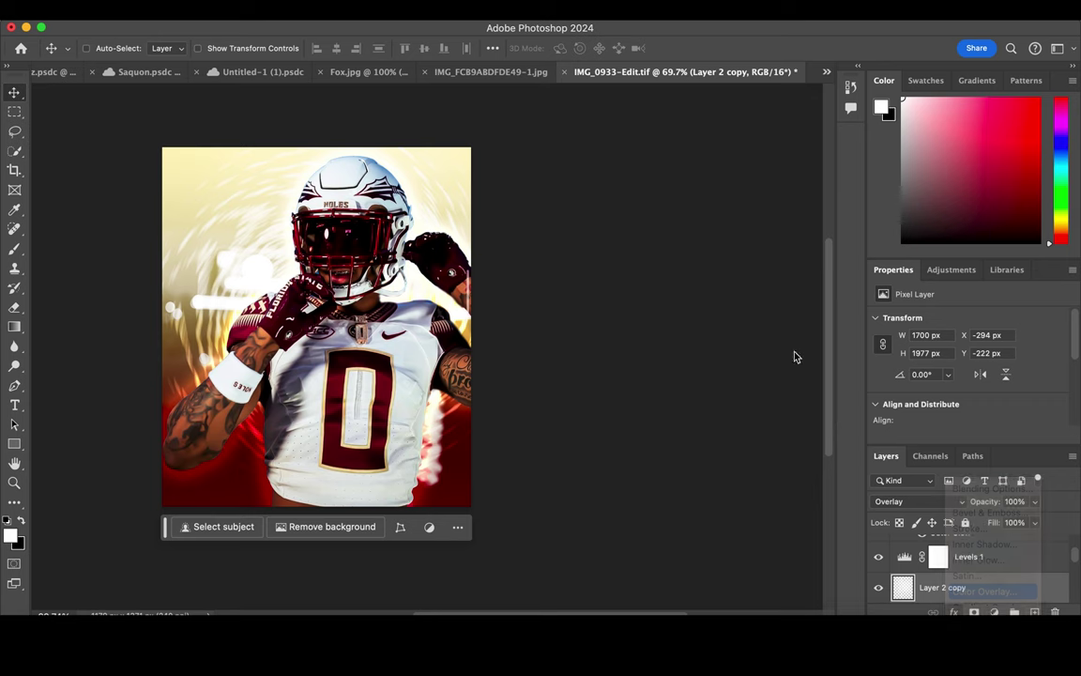
click(850, 168)
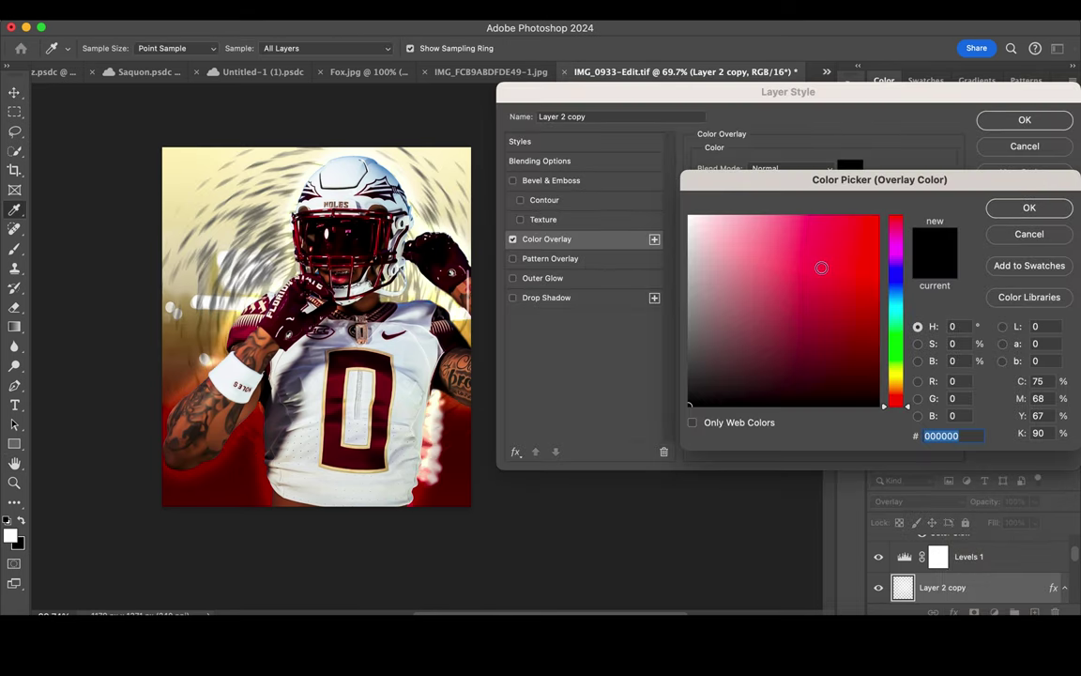
click(821, 269)
drag(821, 268, 660, 178)
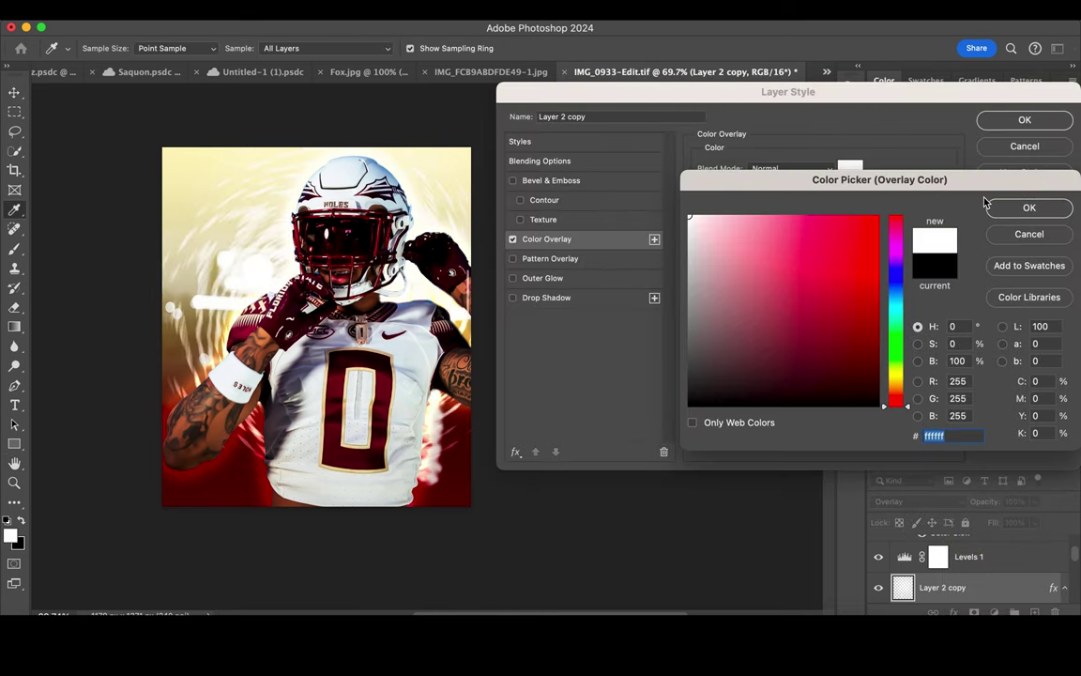
click(997, 207)
click(1023, 119)
- Keep the tinted copy in Overlay mode and duplicate it once more
click(904, 503)
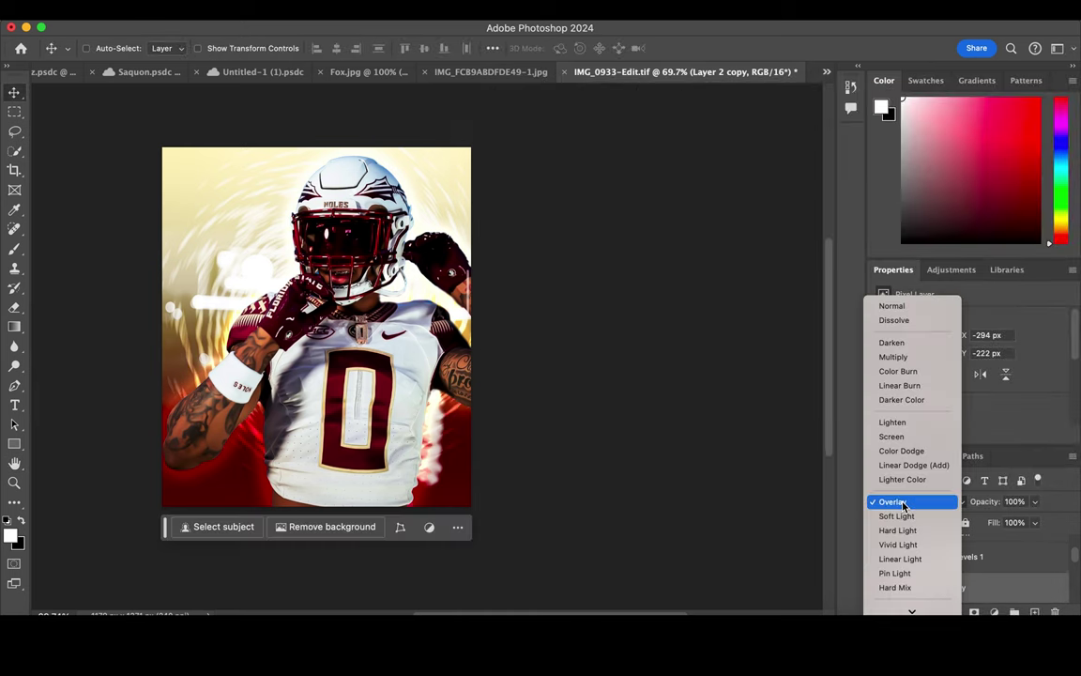
click(903, 504)
key(ctrl+j)
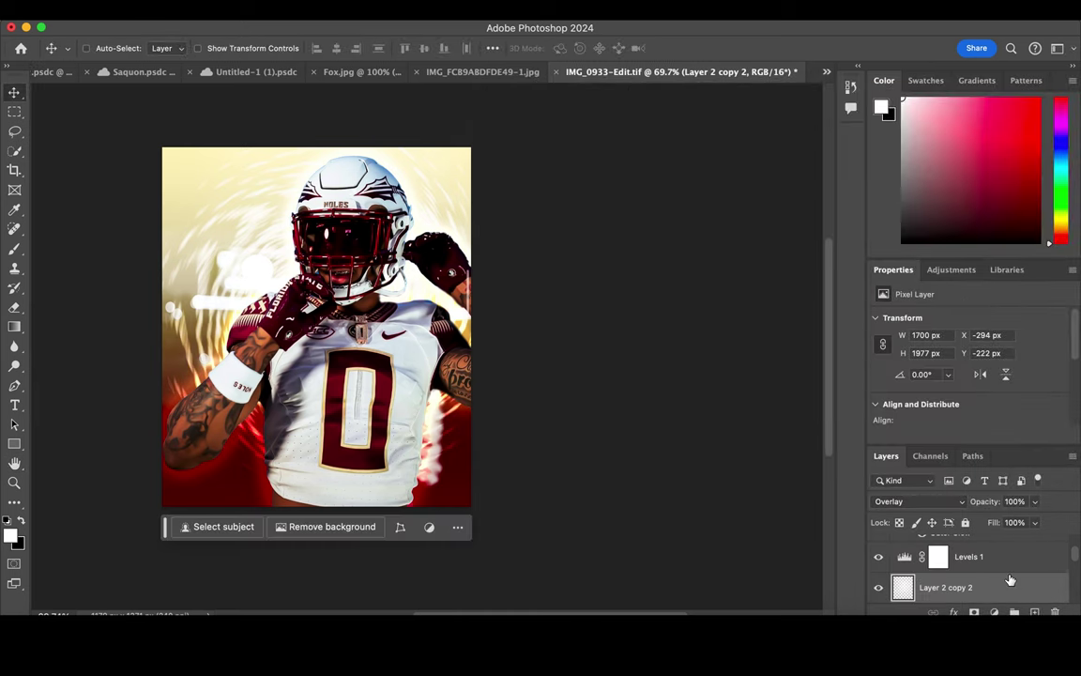